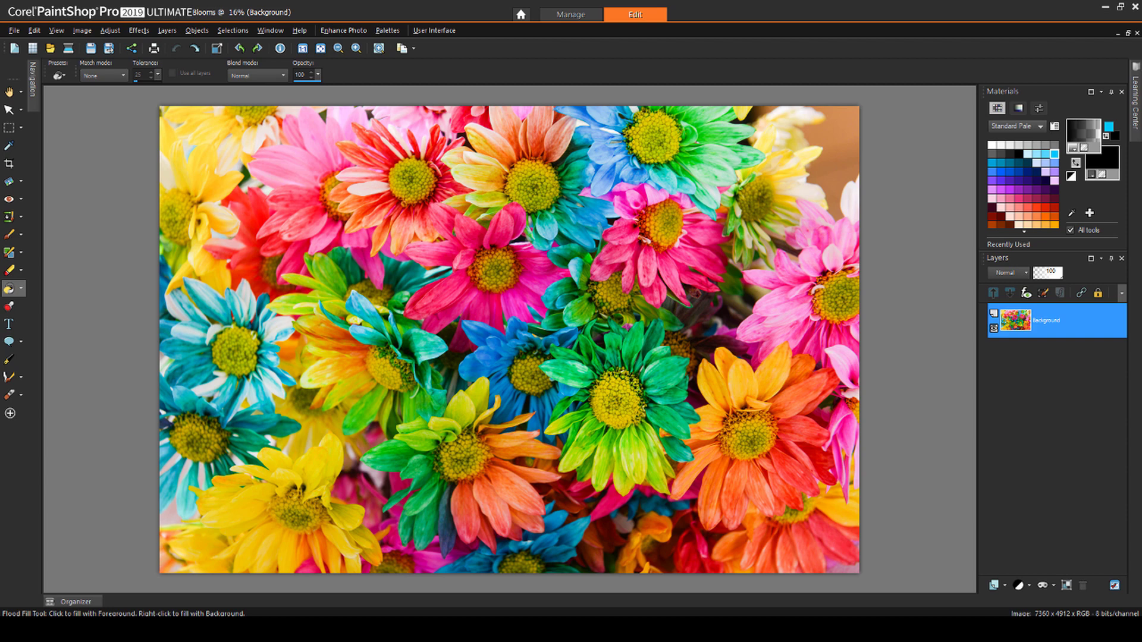
Step: Duplicate the Background layer and desaturate the copy to grayscale with Saturation -100
{"action": "right_click", "coordinate": [1062, 322]}
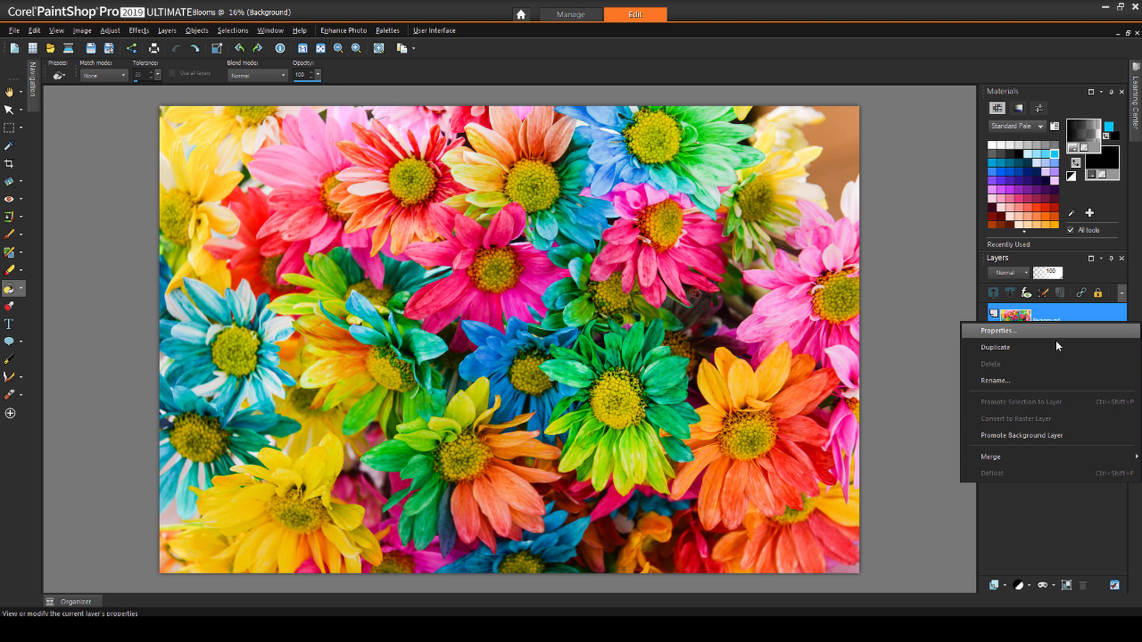
{"action": "left_click", "coordinate": [1057, 351]}
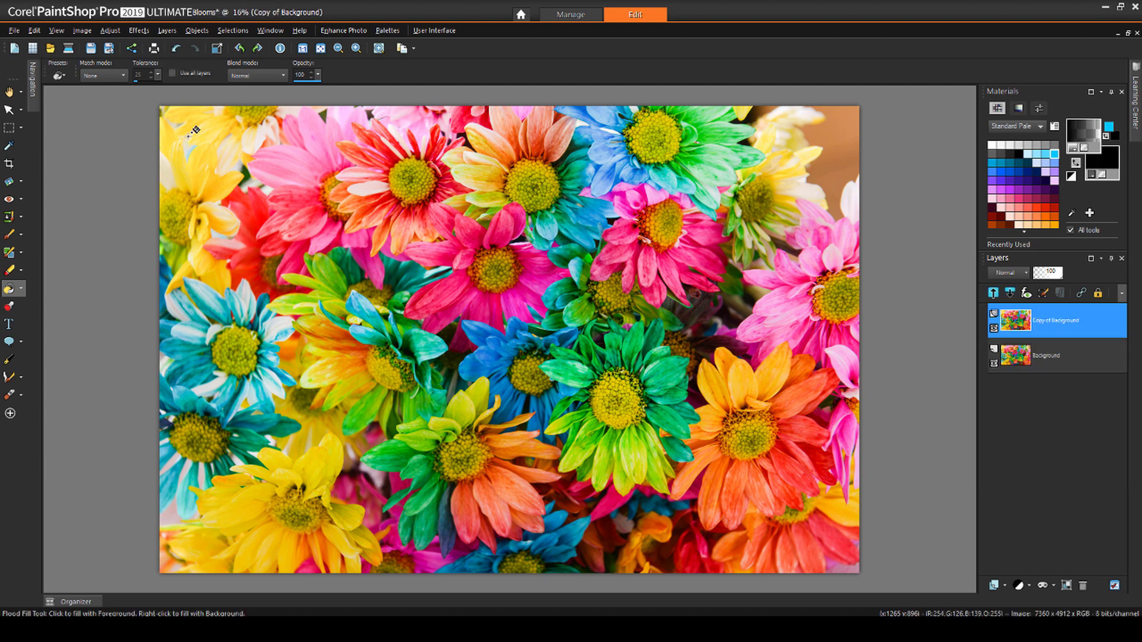
{"action": "left_click", "coordinate": [116, 34]}
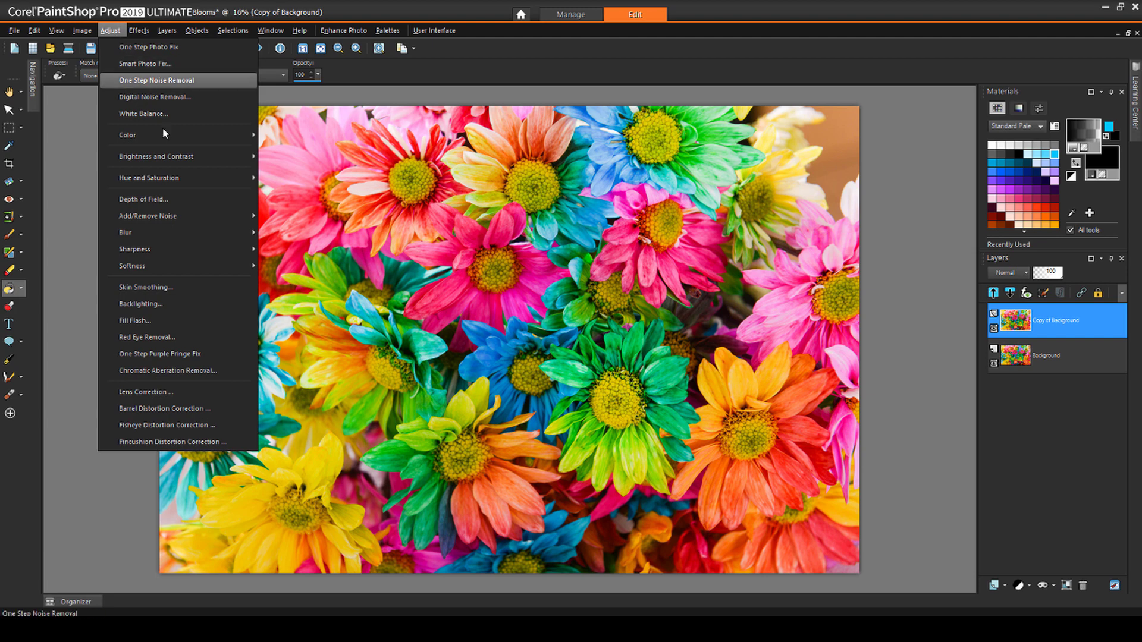
{"action": "mouse_move", "coordinate": [206, 177]}
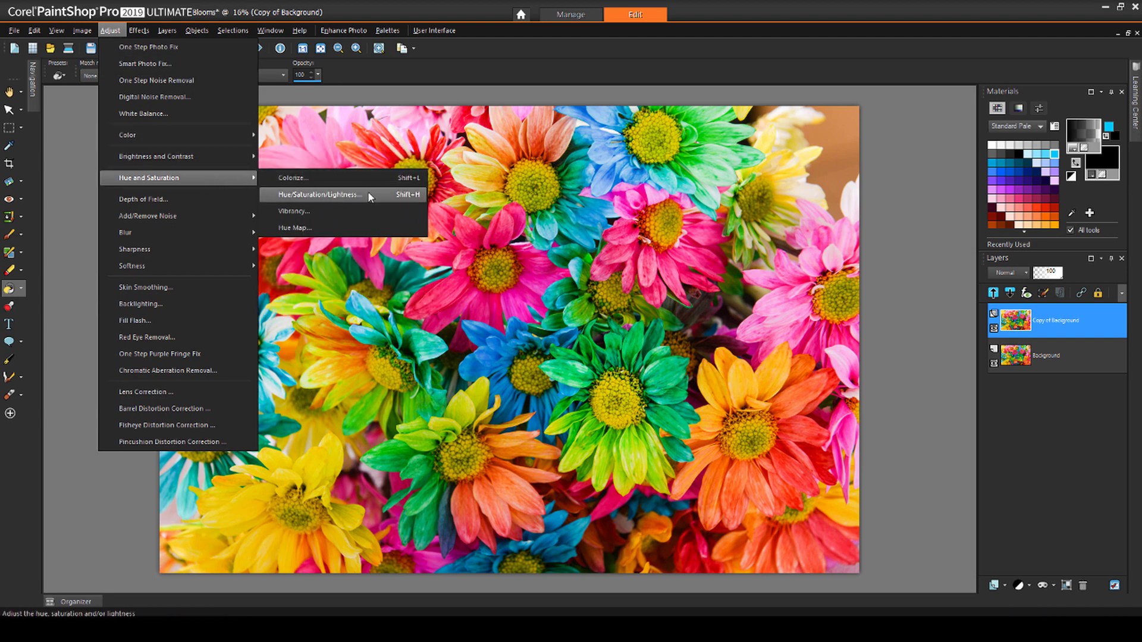
{"action": "left_click", "coordinate": [368, 194]}
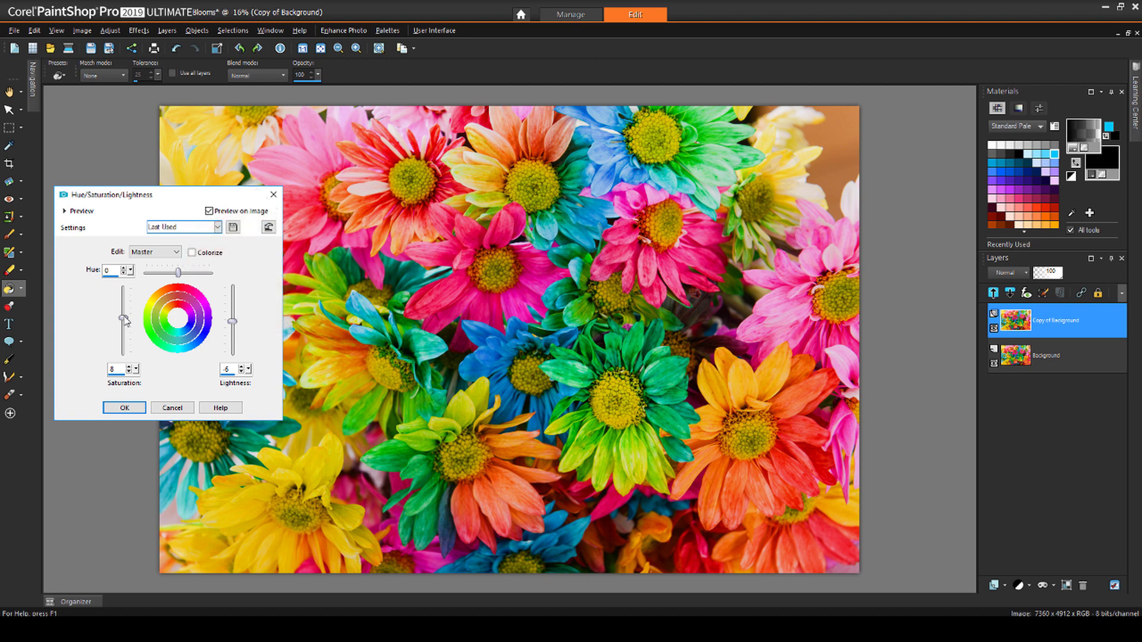
{"action": "left_click_drag", "start_coordinate": [125, 319], "coordinate": [121, 366]}
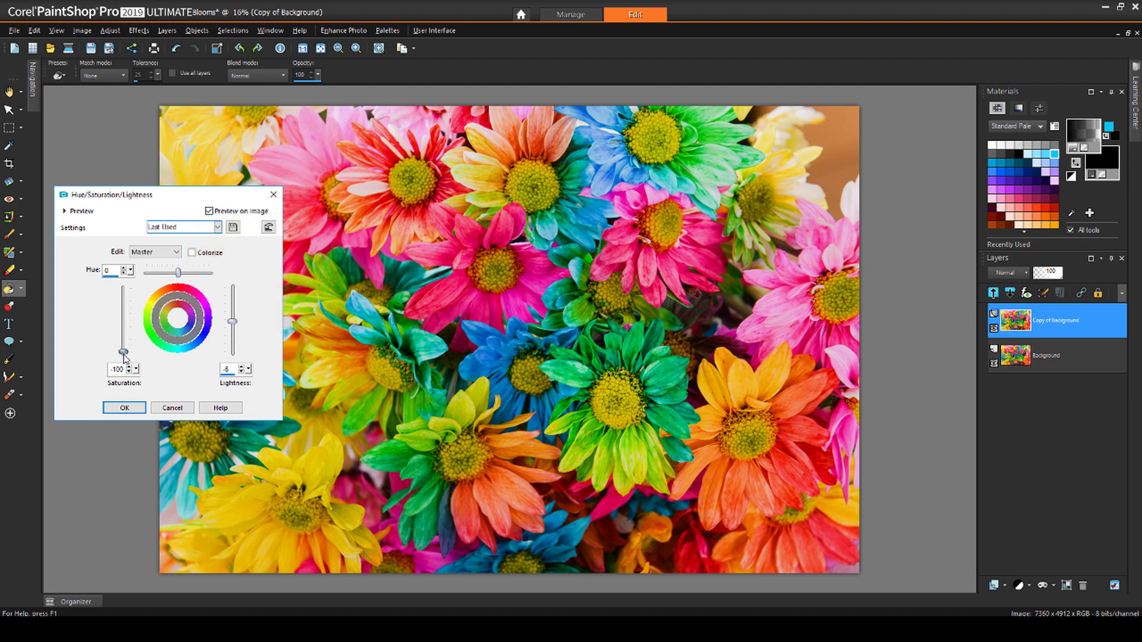
{"action": "left_click", "coordinate": [124, 409]}
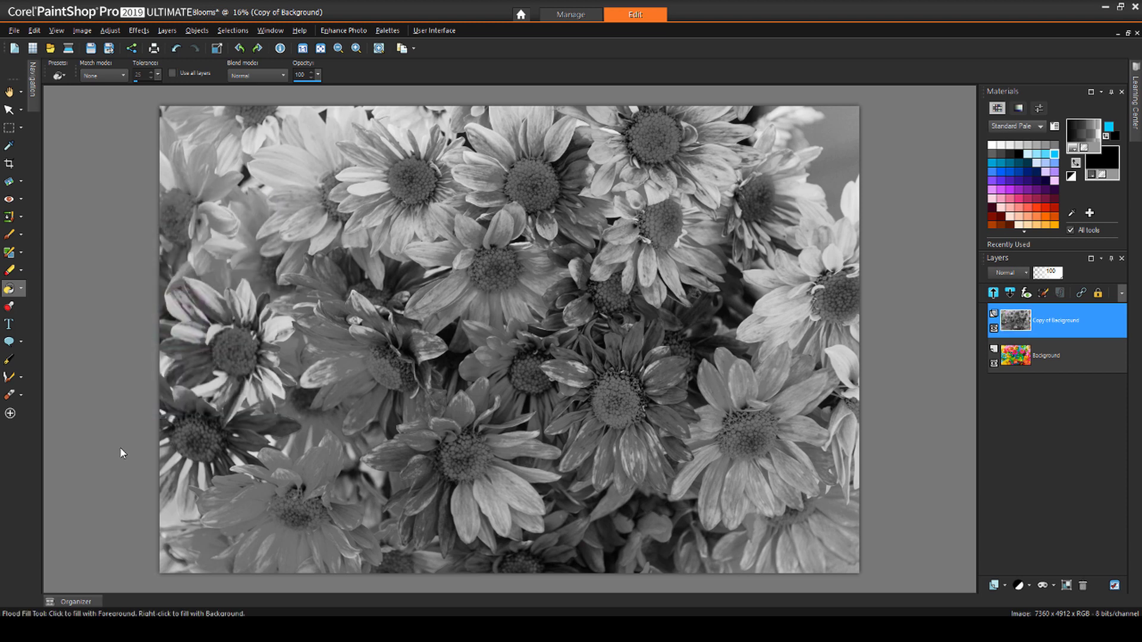
Step: Apply Brightness/Contrast to the grayscale copy with brightness -117 and contrast -51
{"action": "left_click", "coordinate": [110, 30]}
{"action": "mouse_move", "coordinate": [210, 155]}
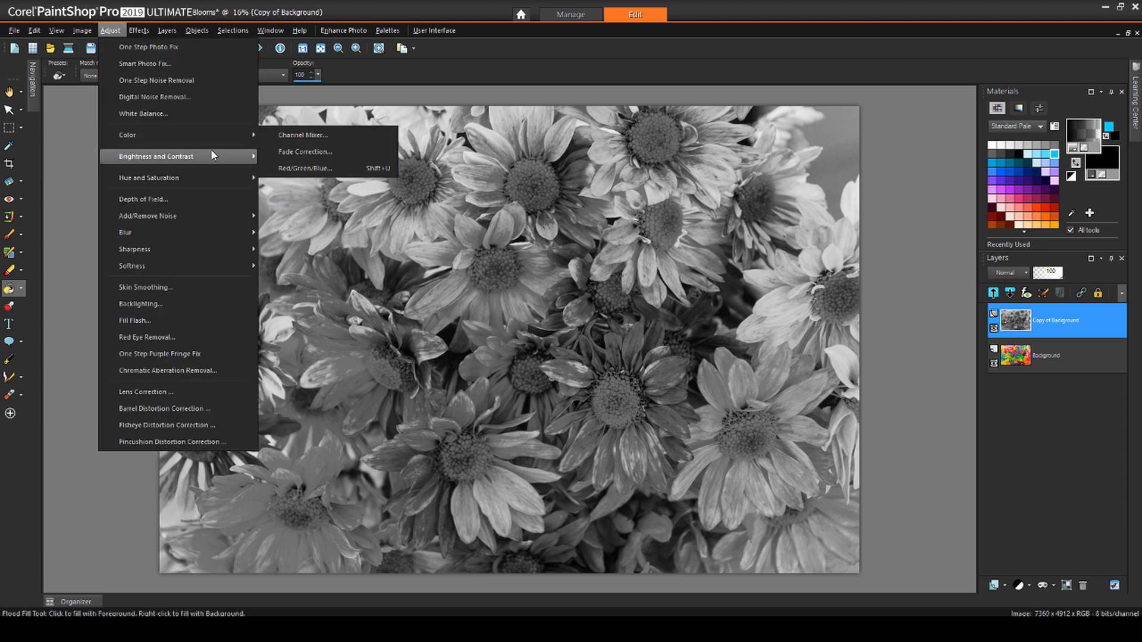
{"action": "left_click", "coordinate": [351, 155]}
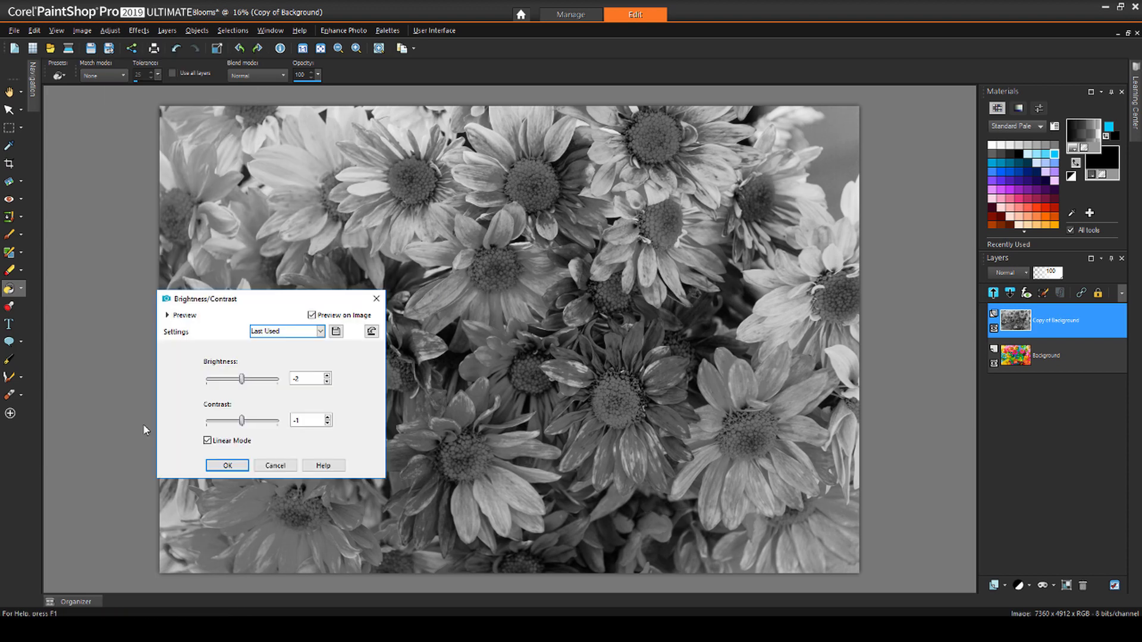
{"action": "left_click_drag", "start_coordinate": [240, 426], "coordinate": [225, 423]}
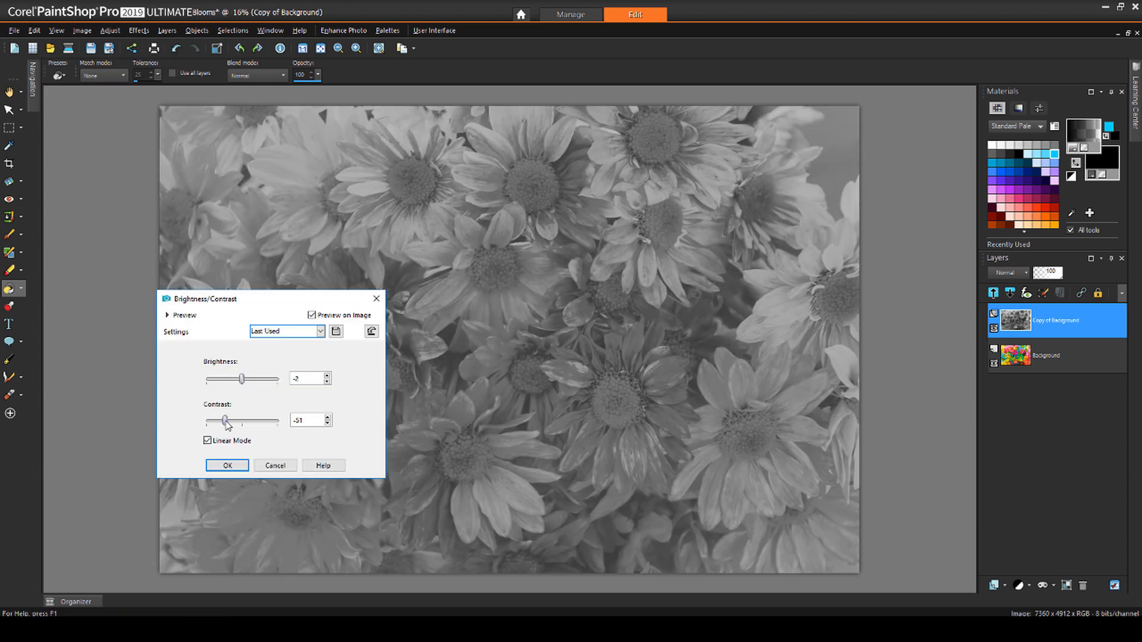
{"action": "left_click_drag", "start_coordinate": [246, 383], "coordinate": [231, 383]}
{"action": "left_click", "coordinate": [227, 466]}
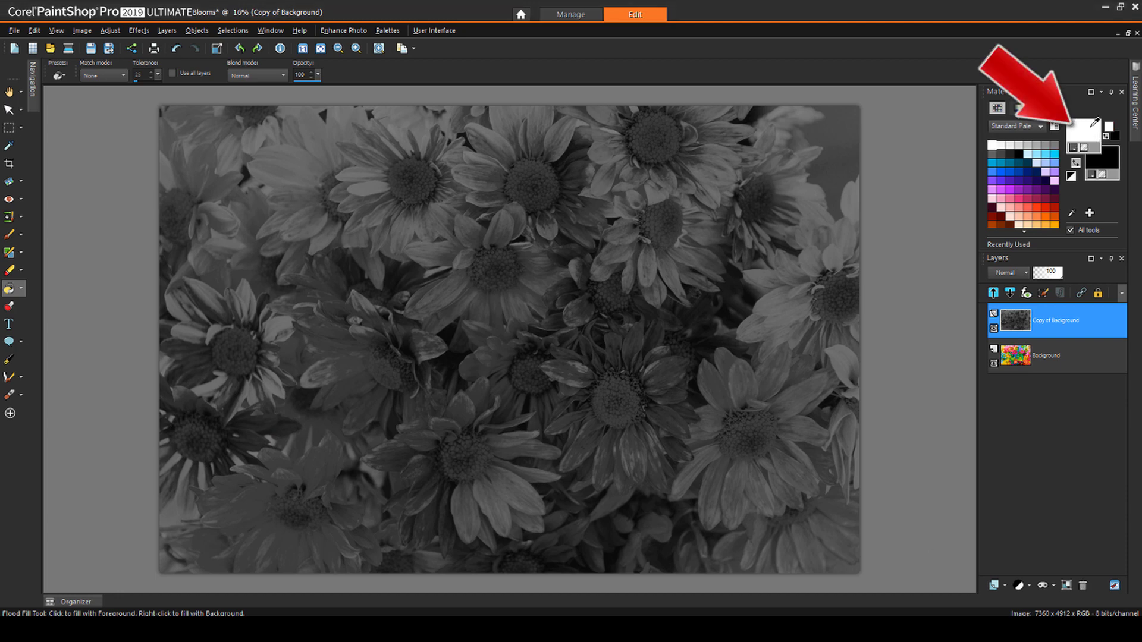
Step: Make the Black-white gradient the foreground material and bring up the new mask options
{"action": "left_click", "coordinate": [1094, 125]}
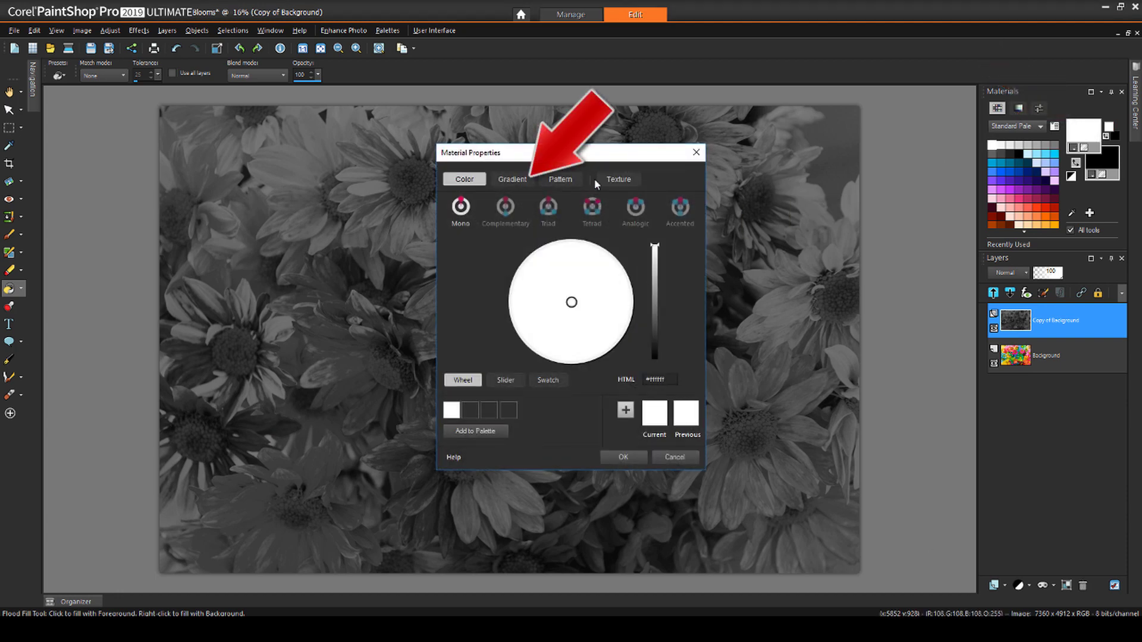
{"action": "left_click", "coordinate": [513, 180]}
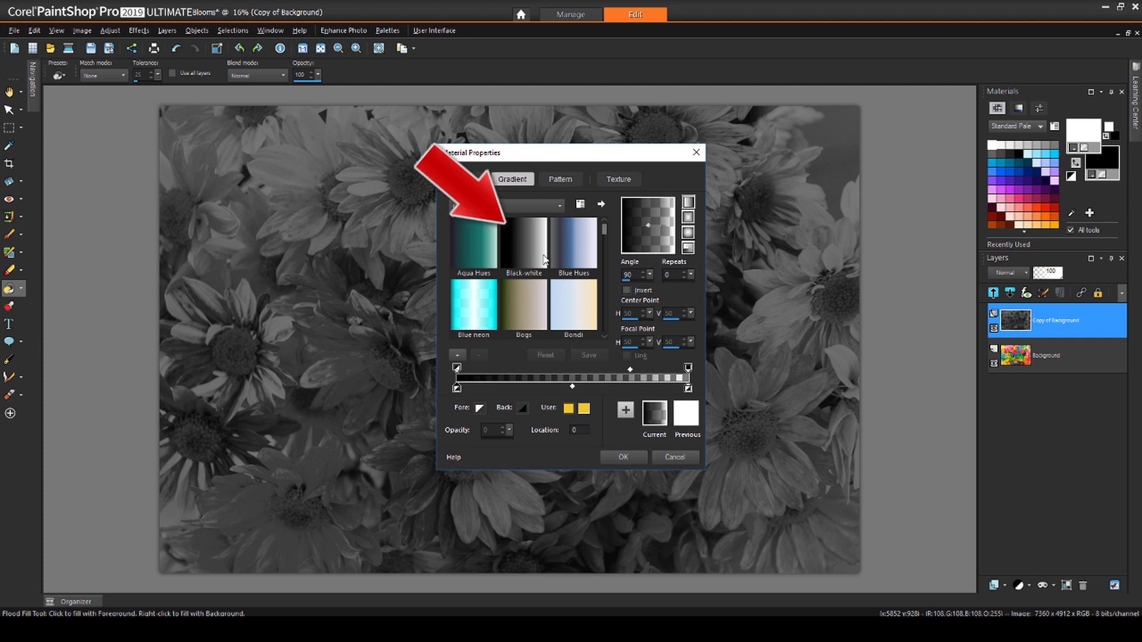
{"action": "left_click", "coordinate": [526, 256]}
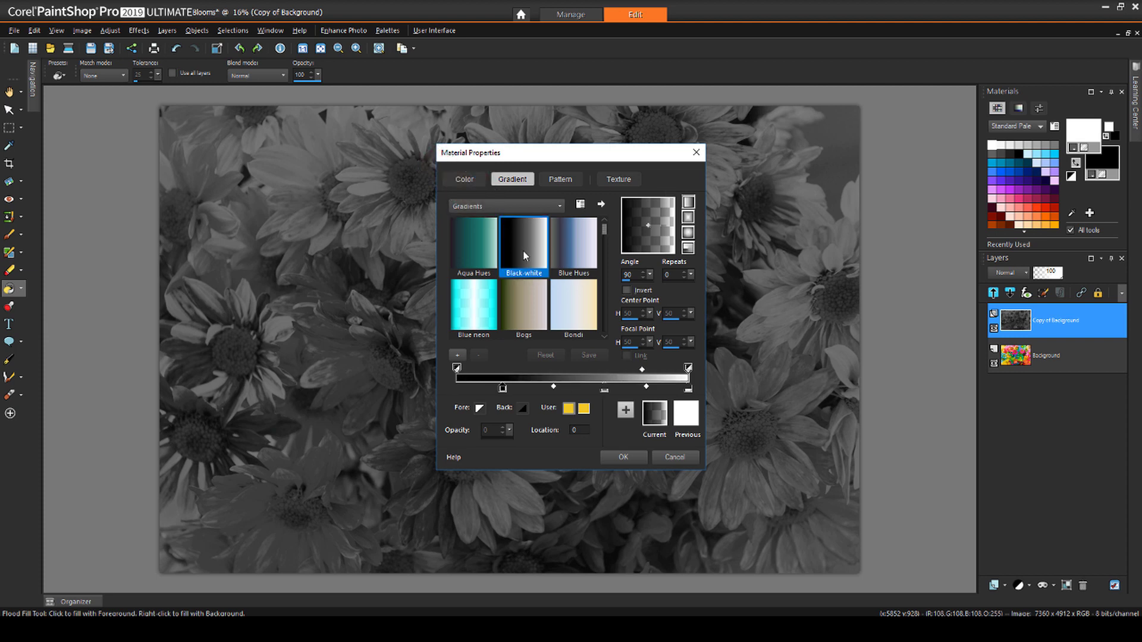
{"action": "left_click", "coordinate": [628, 458]}
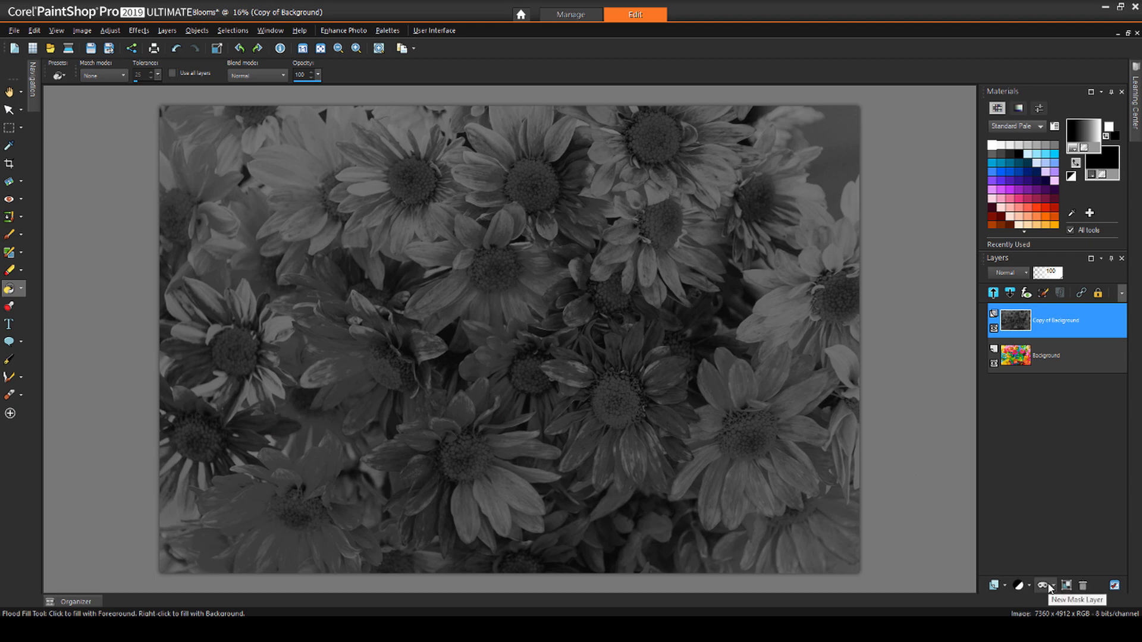
{"action": "left_click", "coordinate": [1049, 587]}
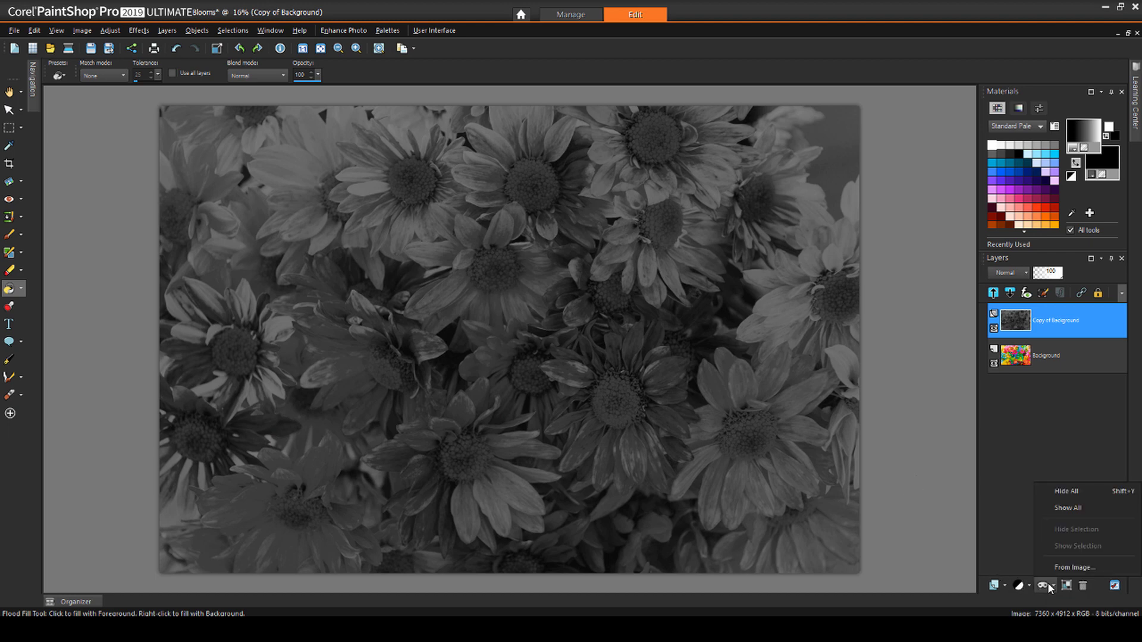
Step: Add a Hide All mask and flood-fill it with the inverted Black-white gradient
{"action": "left_click", "coordinate": [1089, 493]}
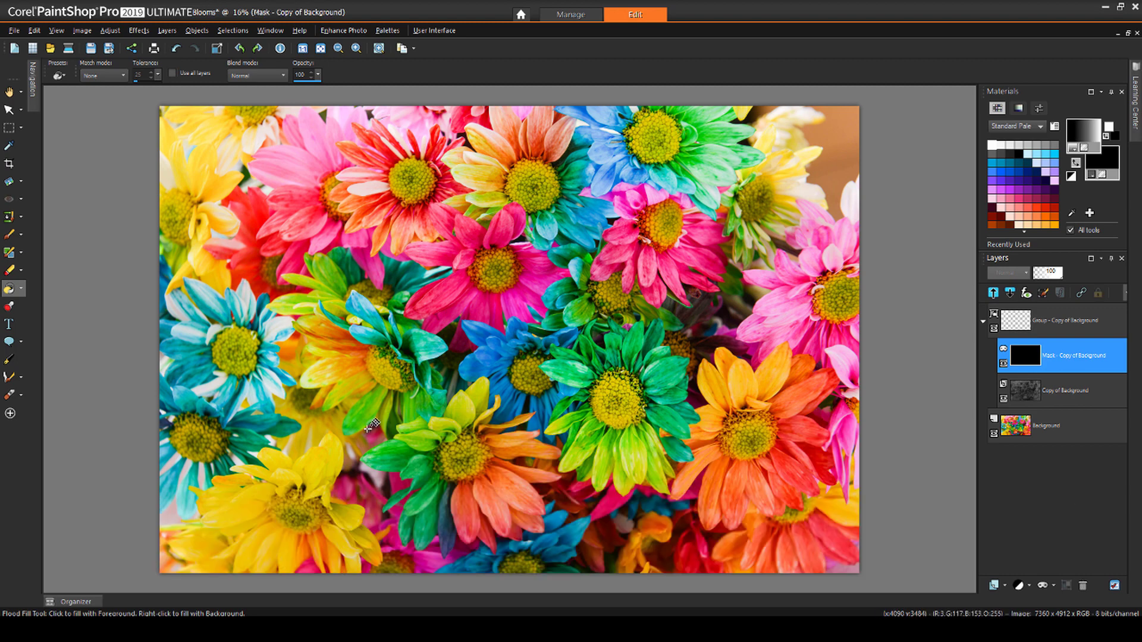
{"action": "left_click", "coordinate": [904, 323]}
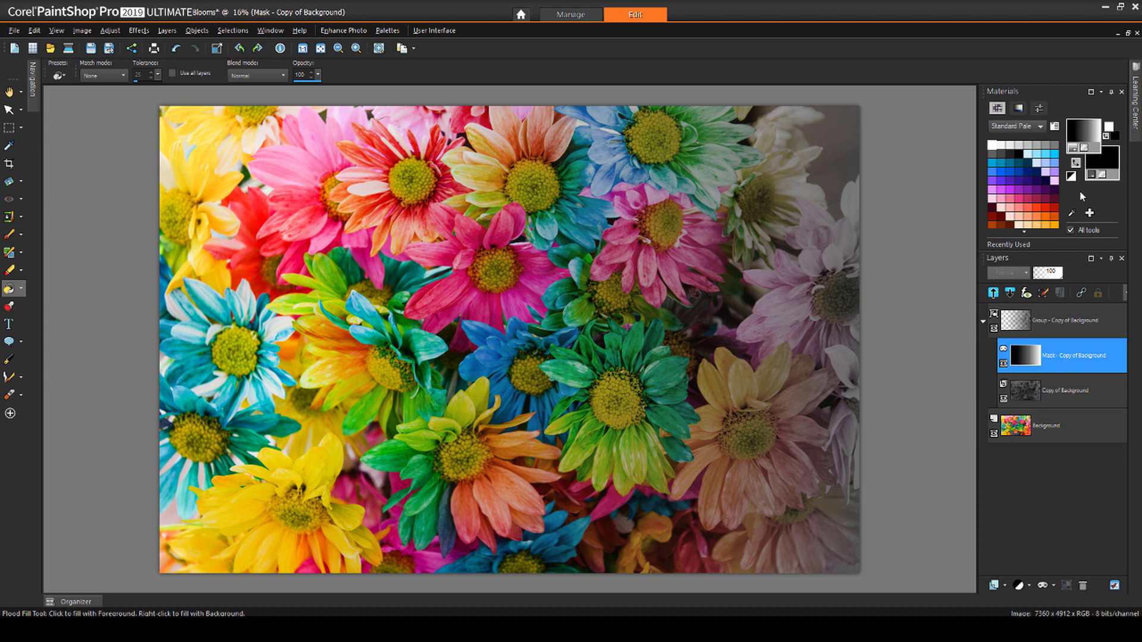
{"action": "left_click", "coordinate": [1083, 128]}
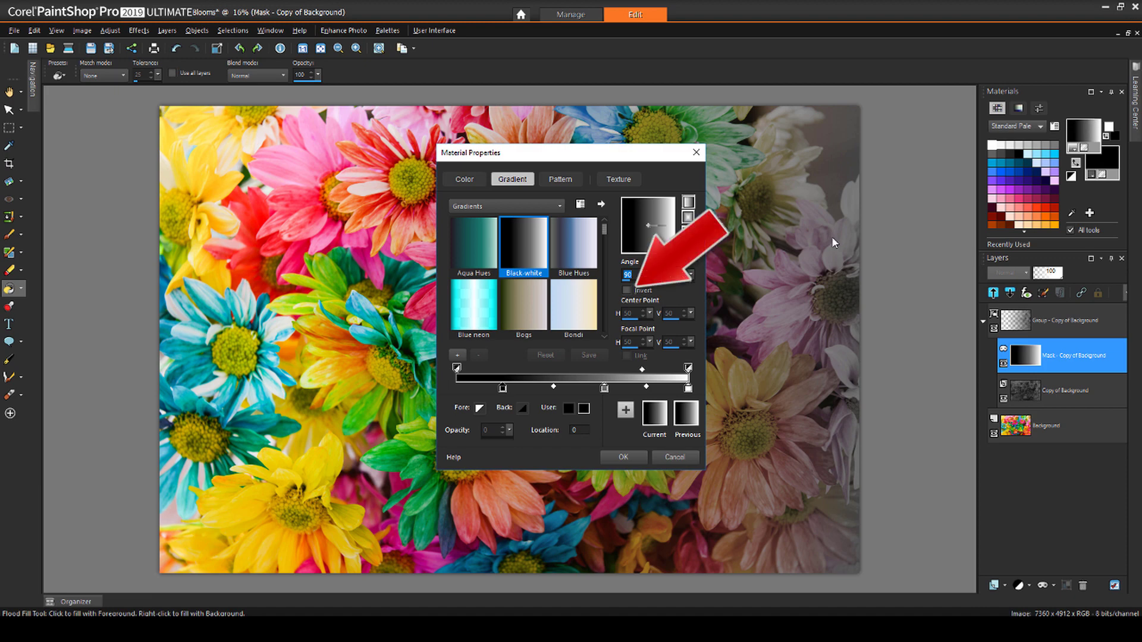
{"action": "left_click", "coordinate": [626, 292]}
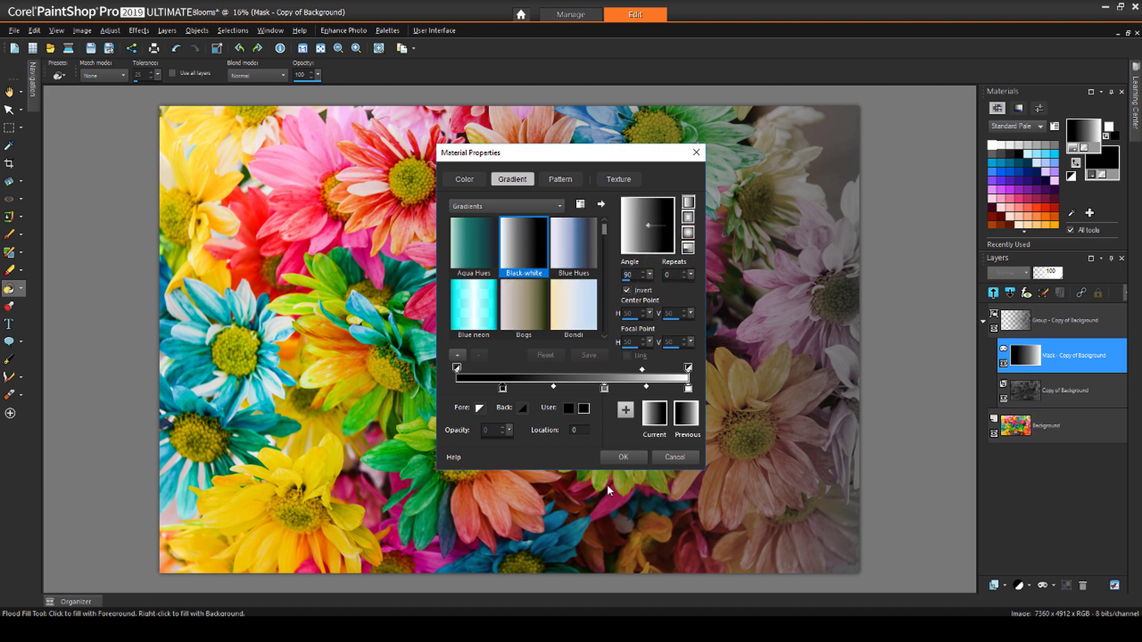
{"action": "left_click", "coordinate": [622, 456]}
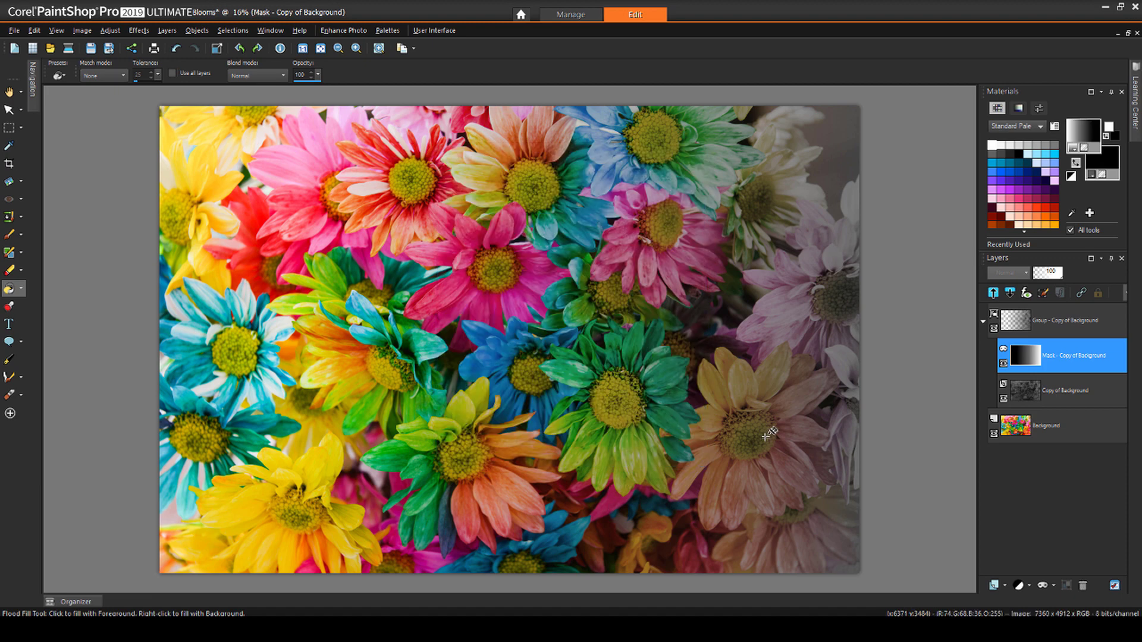
{"action": "left_click", "coordinate": [694, 372]}
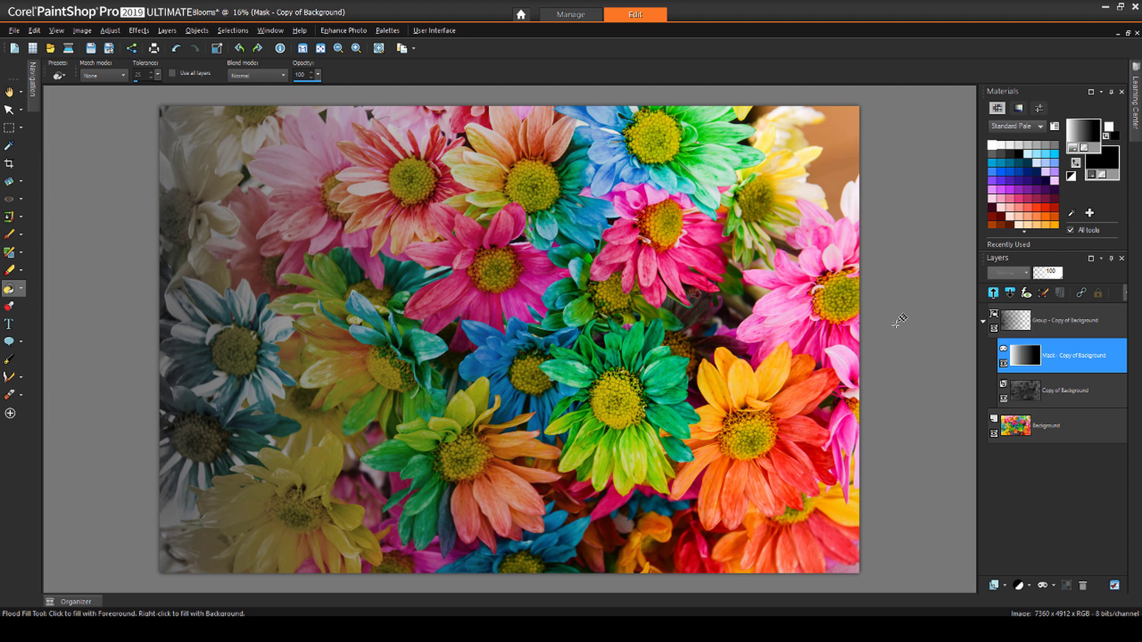
Step: Create a gradient named BW Sharp with a white stop near 37% and a black stop near 67%
{"action": "left_click", "coordinate": [1088, 126]}
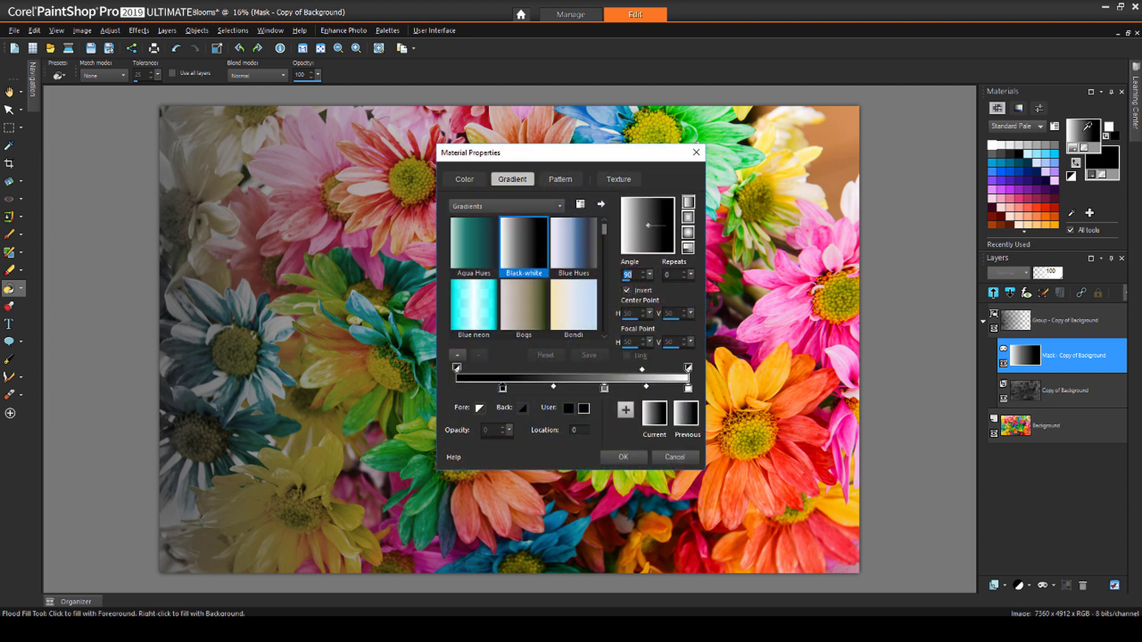
{"action": "left_click", "coordinate": [458, 357]}
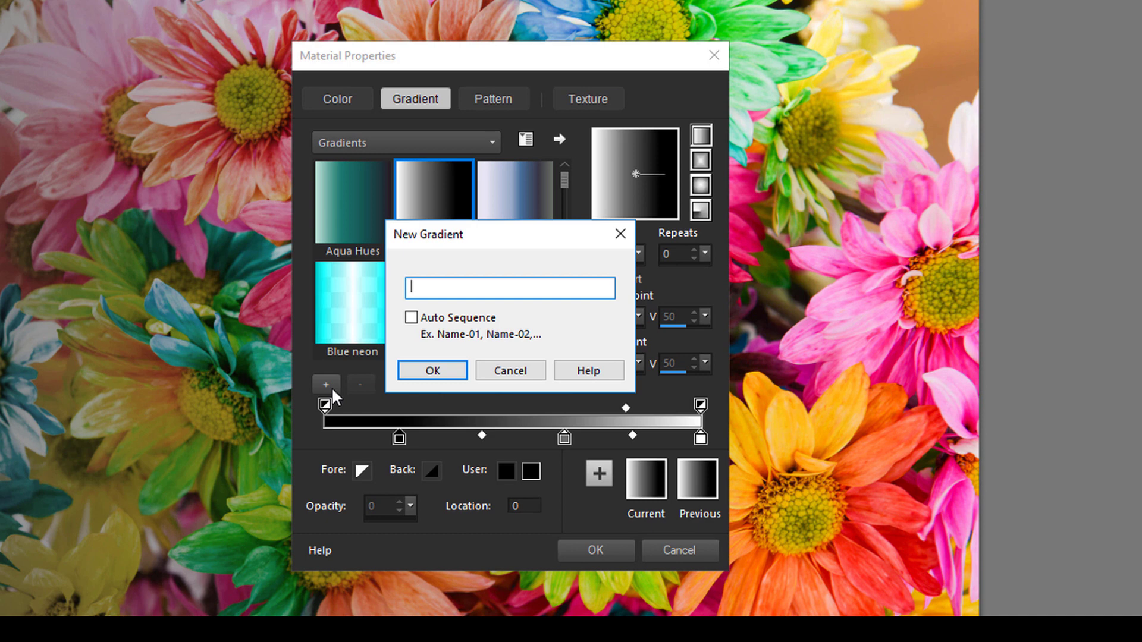
{"action": "type", "text": "BW Sharp"}
{"action": "left_click", "coordinate": [444, 371]}
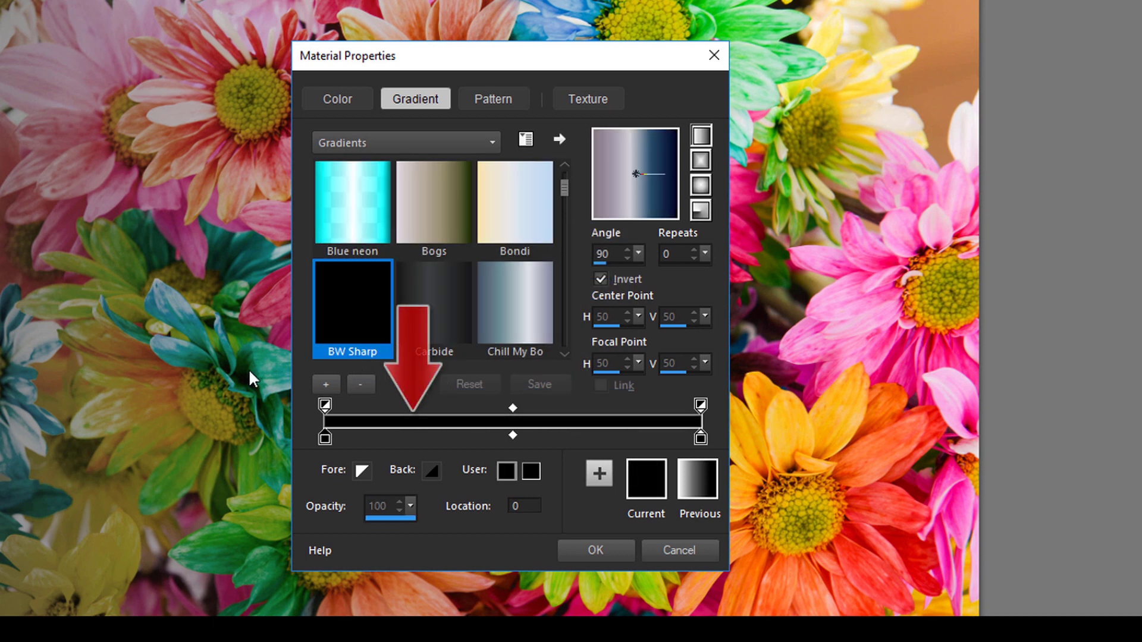
{"action": "left_click", "coordinate": [325, 439]}
{"action": "left_click", "coordinate": [364, 472]}
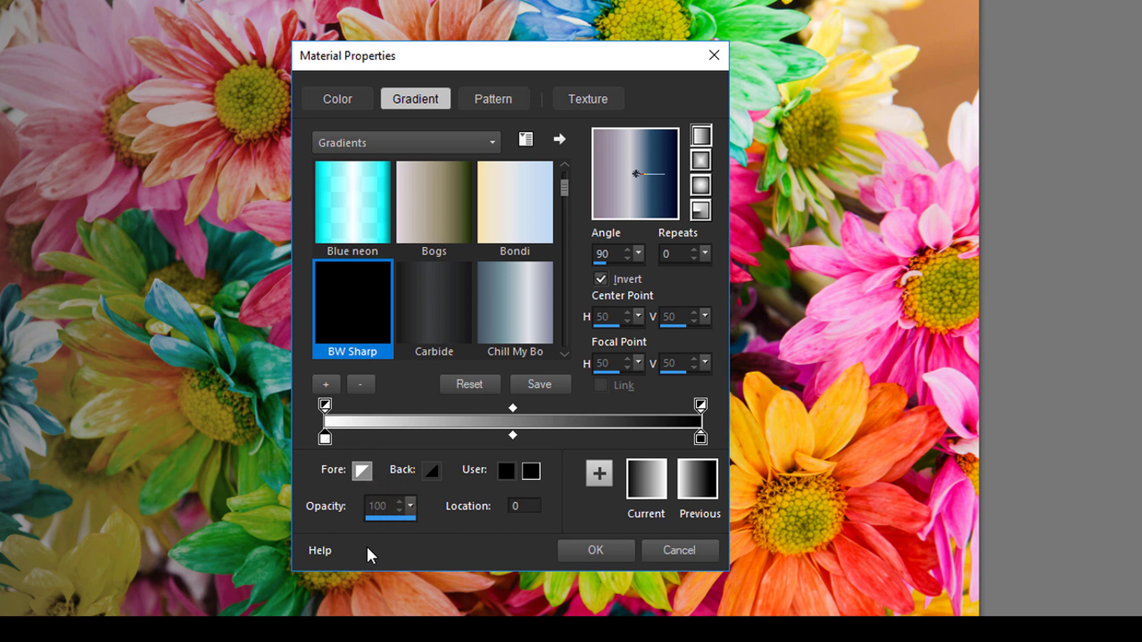
{"action": "left_click_drag", "start_coordinate": [326, 438], "coordinate": [419, 440]}
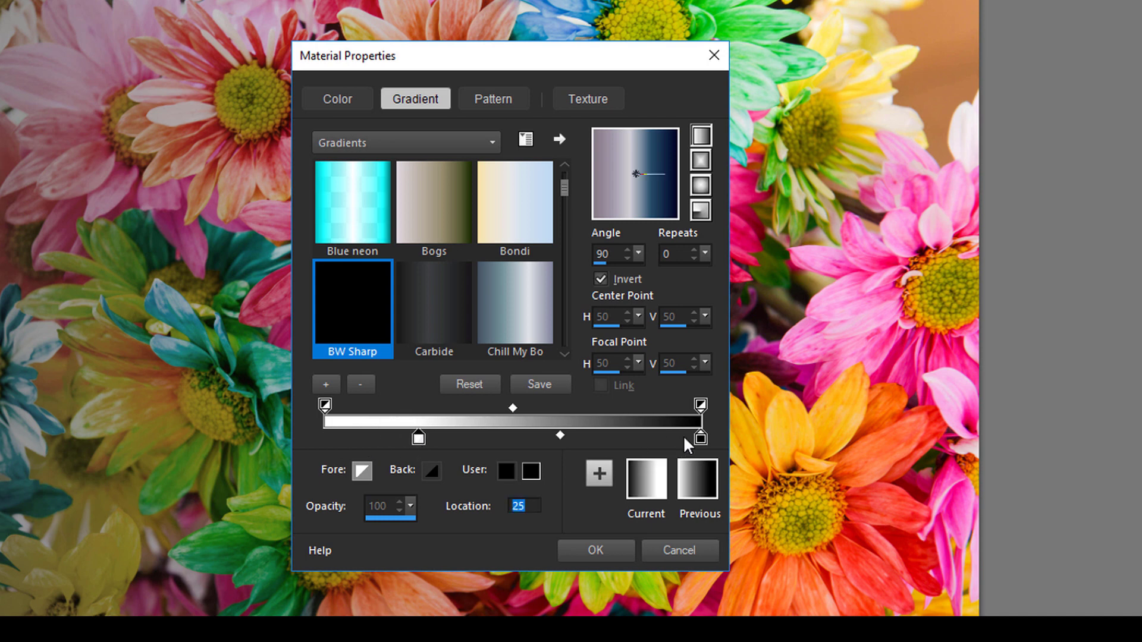
{"action": "left_click_drag", "start_coordinate": [699, 439], "coordinate": [632, 439]}
{"action": "left_click_drag", "start_coordinate": [419, 439], "coordinate": [458, 439]}
{"action": "left_click_drag", "start_coordinate": [627, 439], "coordinate": [574, 440]}
{"action": "left_click_drag", "start_coordinate": [464, 438], "coordinate": [452, 438]}
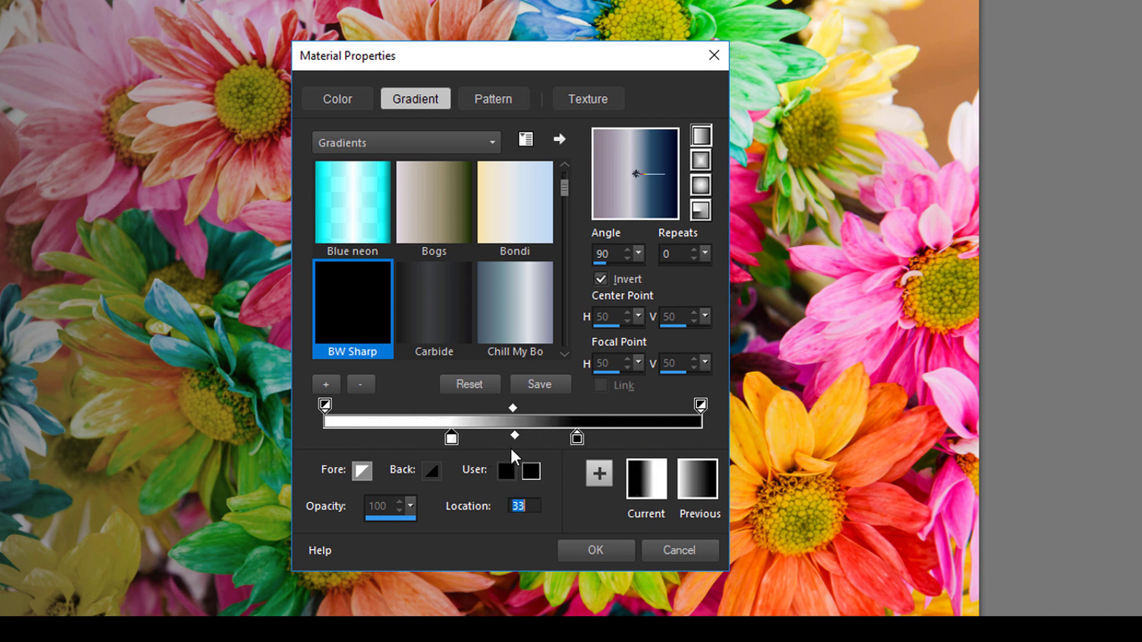
Step: Turn off inversion, save the BW Sharp gradient, and flood-fill the mask with it
{"action": "left_click", "coordinate": [601, 279]}
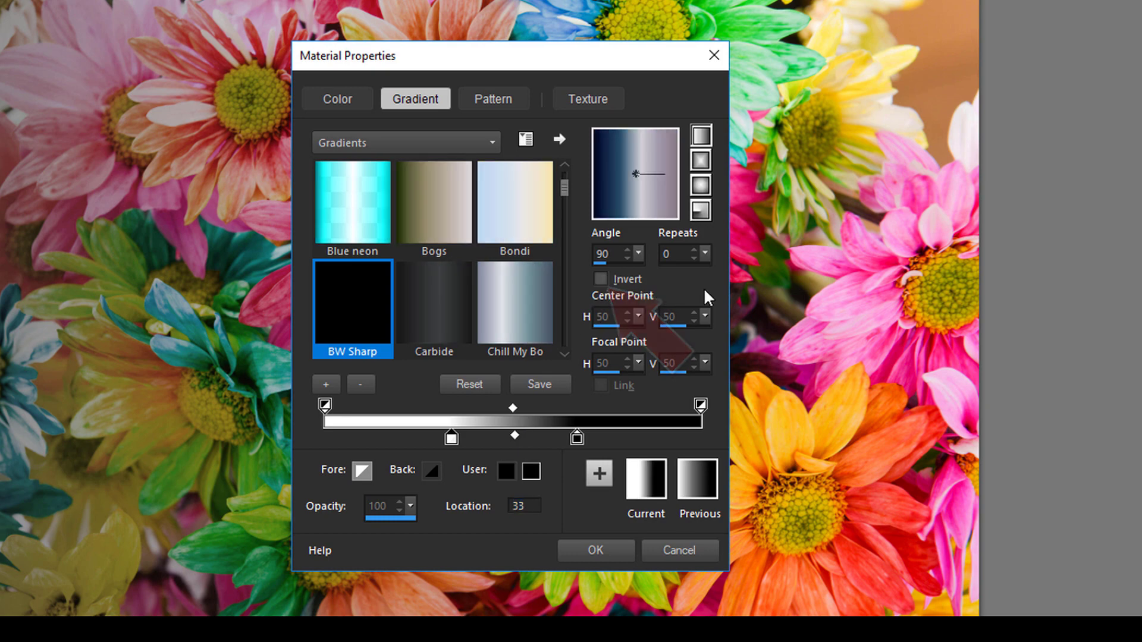
{"action": "left_click", "coordinate": [590, 548]}
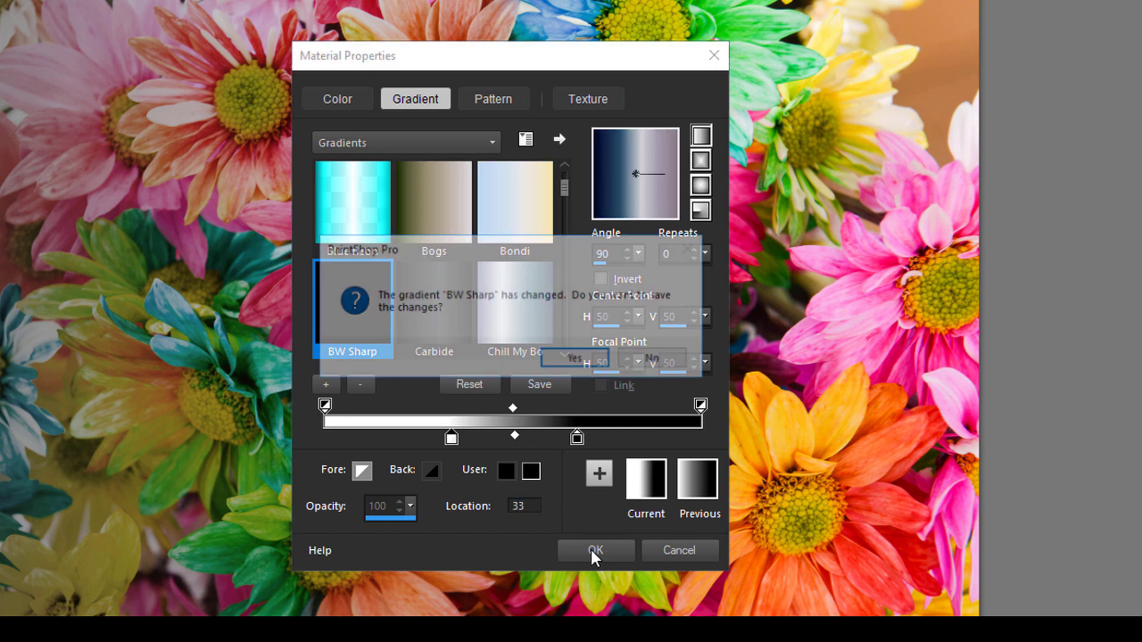
{"action": "left_click", "coordinate": [556, 361]}
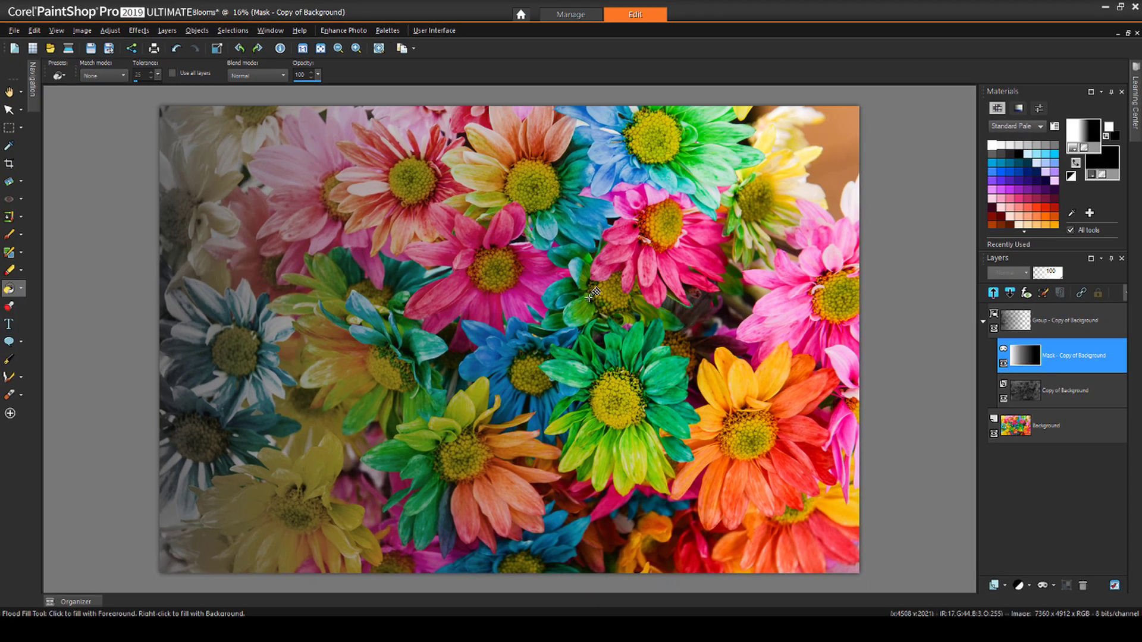
{"action": "left_click", "coordinate": [590, 294]}
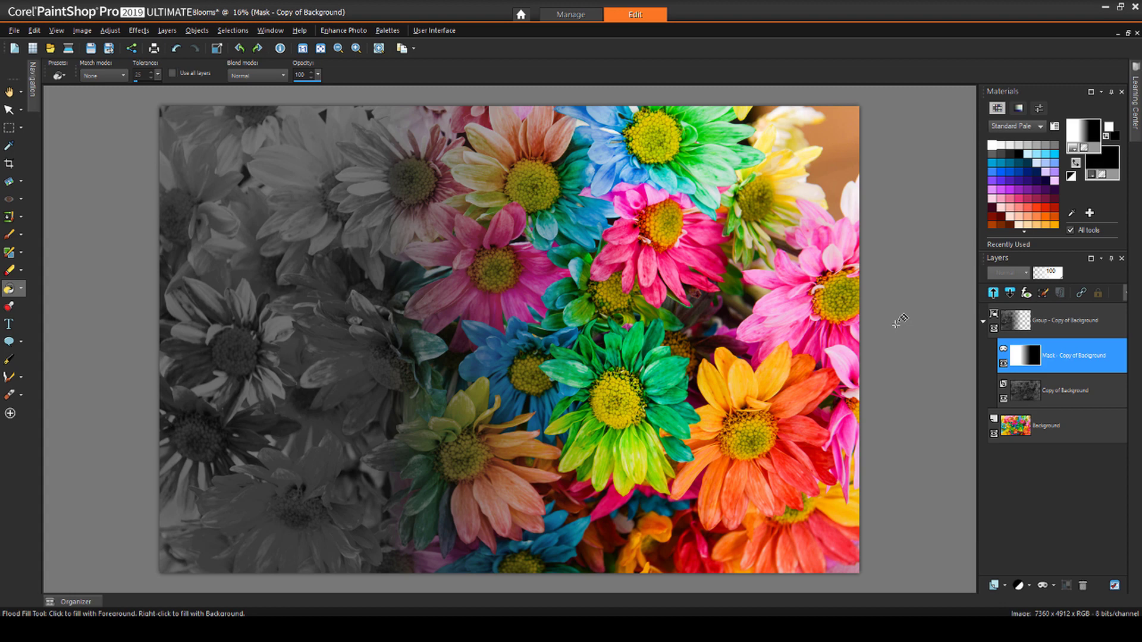
Step: Create a WBW gradient with white end stops and black stops at 24 and 74
{"action": "left_click", "coordinate": [1087, 125]}
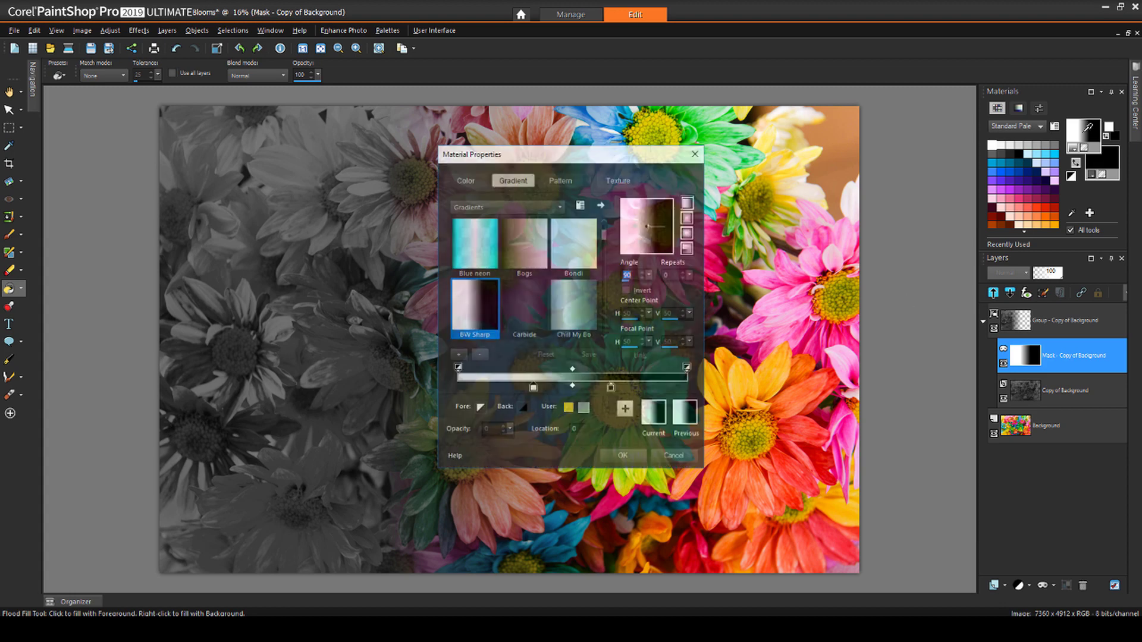
{"action": "left_click", "coordinate": [458, 356]}
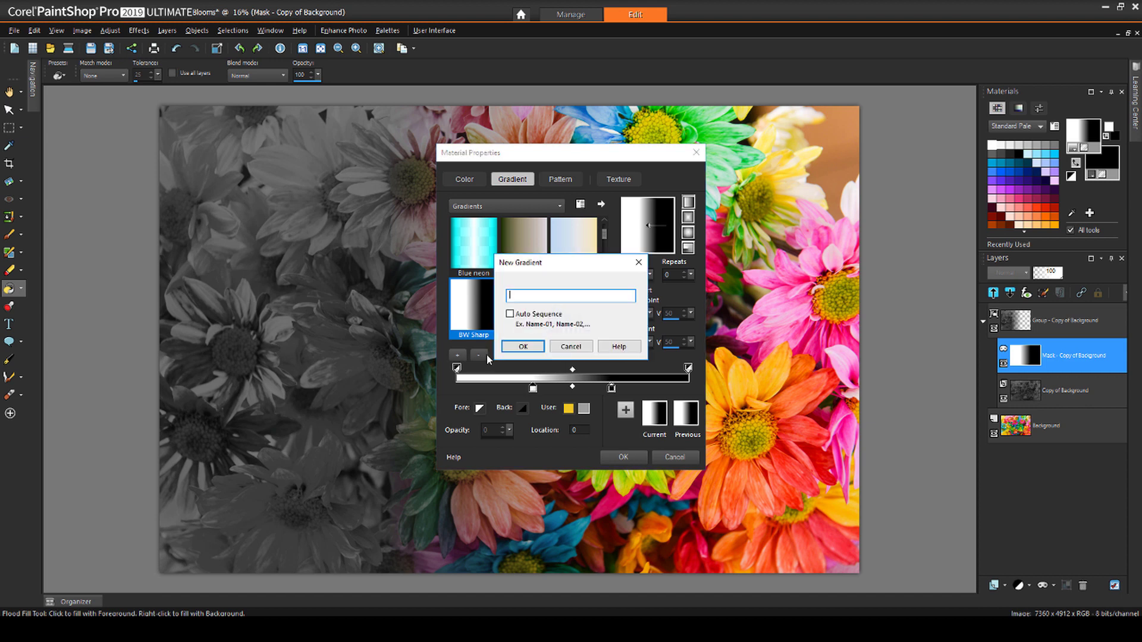
{"action": "type", "text": "WBW"}
{"action": "left_click", "coordinate": [523, 346]}
{"action": "left_click", "coordinate": [479, 412]}
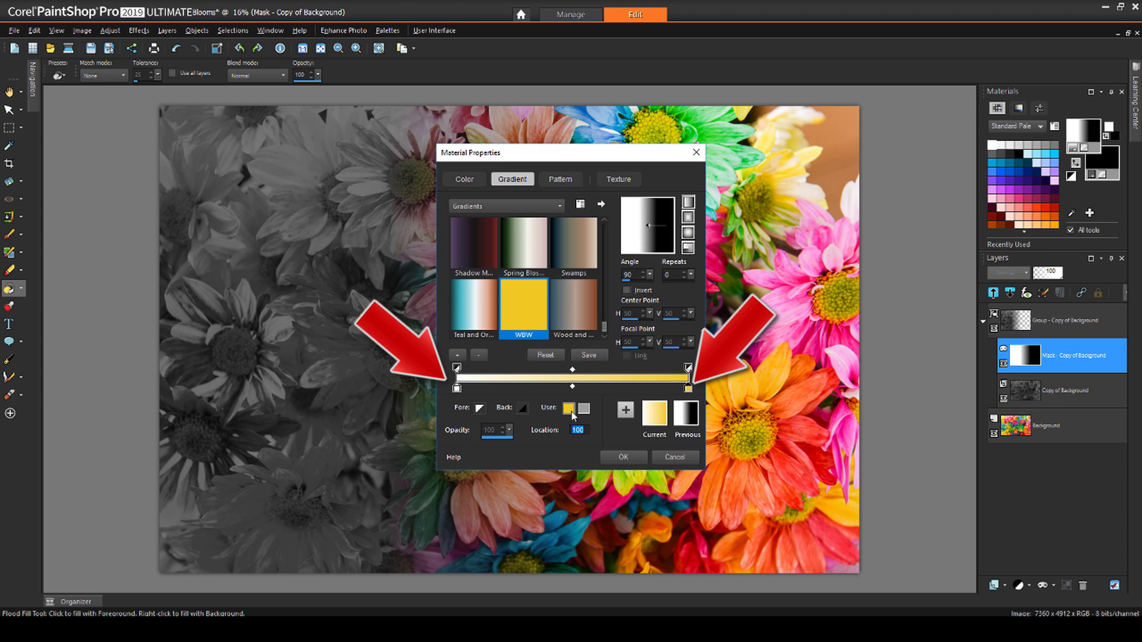
{"action": "left_click", "coordinate": [480, 410]}
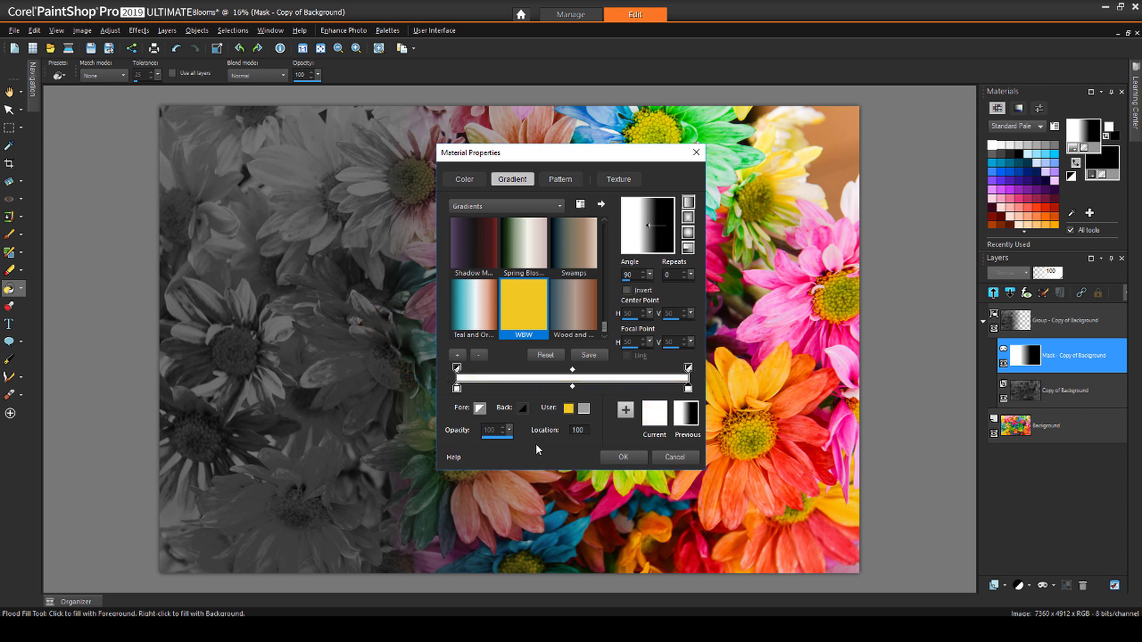
{"action": "left_click", "coordinate": [514, 387]}
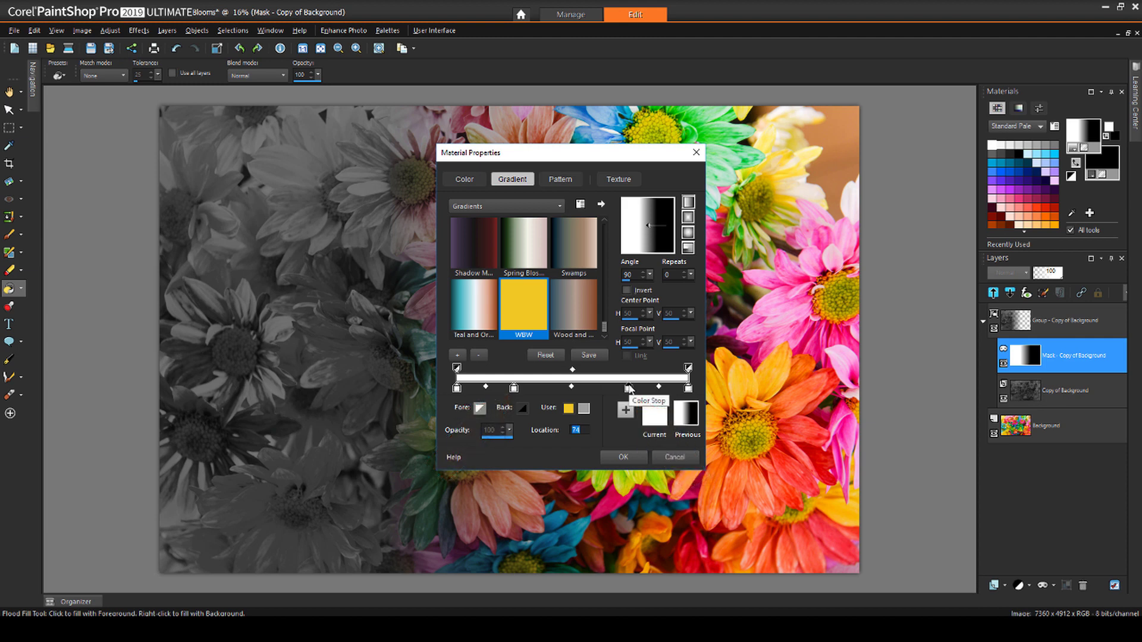
{"action": "left_click", "coordinate": [523, 408]}
{"action": "left_click", "coordinate": [514, 388]}
{"action": "left_click", "coordinate": [522, 408]}
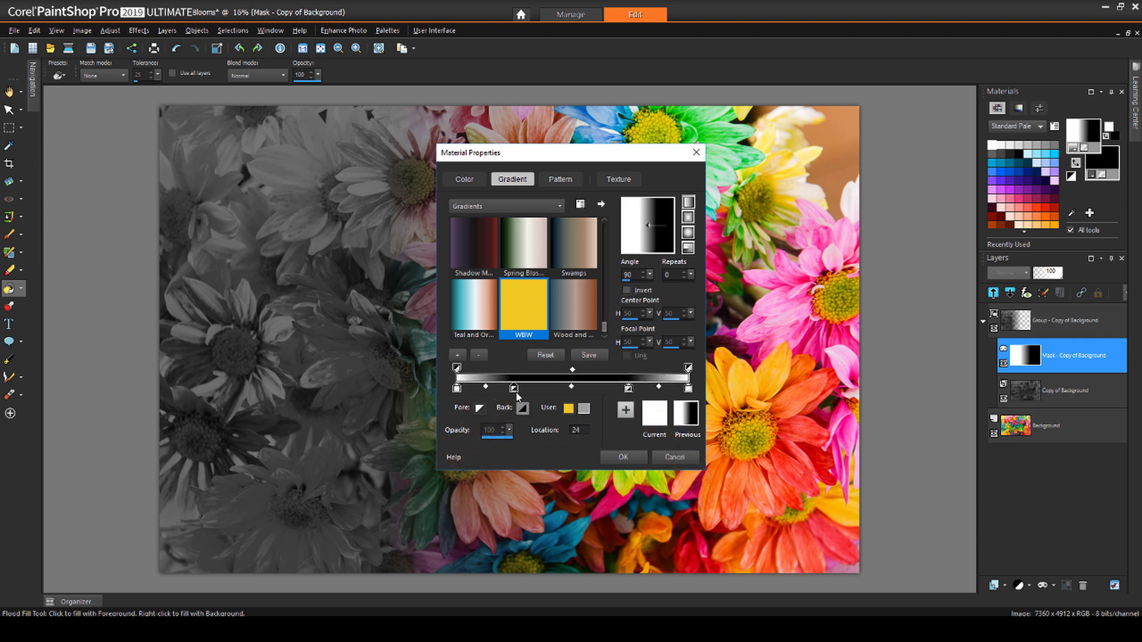
Step: Pull the WBW stops toward the centre, save the gradient, and flood-fill the mask
{"action": "left_click_drag", "start_coordinate": [514, 389], "coordinate": [535, 389]}
{"action": "left_click_drag", "start_coordinate": [628, 388], "coordinate": [617, 389]}
{"action": "left_click_drag", "start_coordinate": [457, 389], "coordinate": [487, 389]}
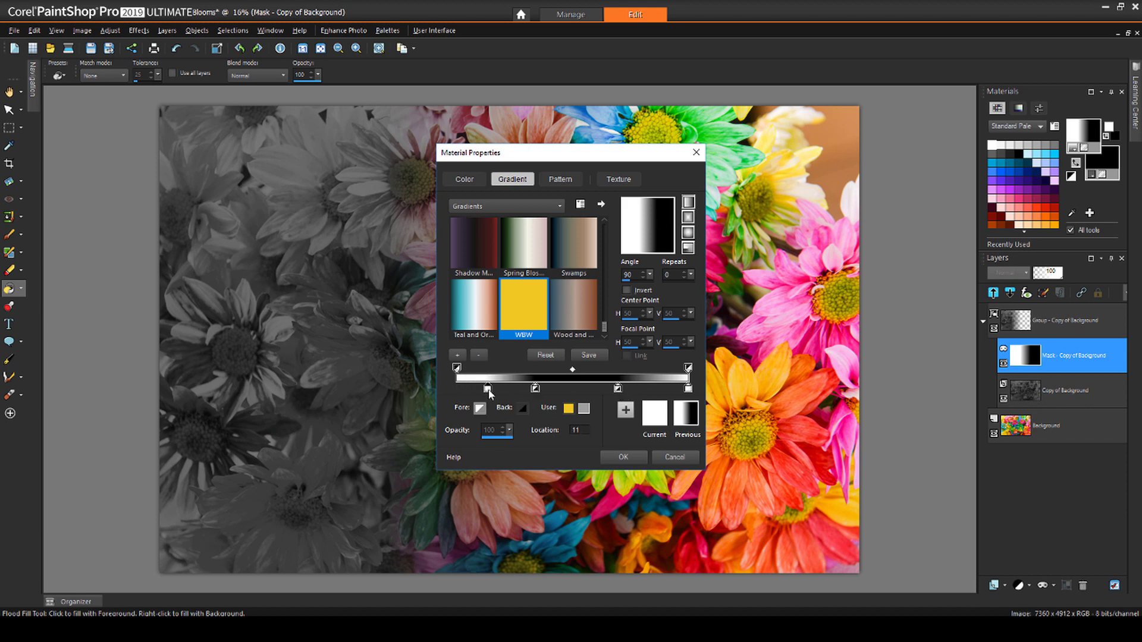
{"action": "left_click_drag", "start_coordinate": [689, 388], "coordinate": [543, 388]}
{"action": "left_click", "coordinate": [622, 458]}
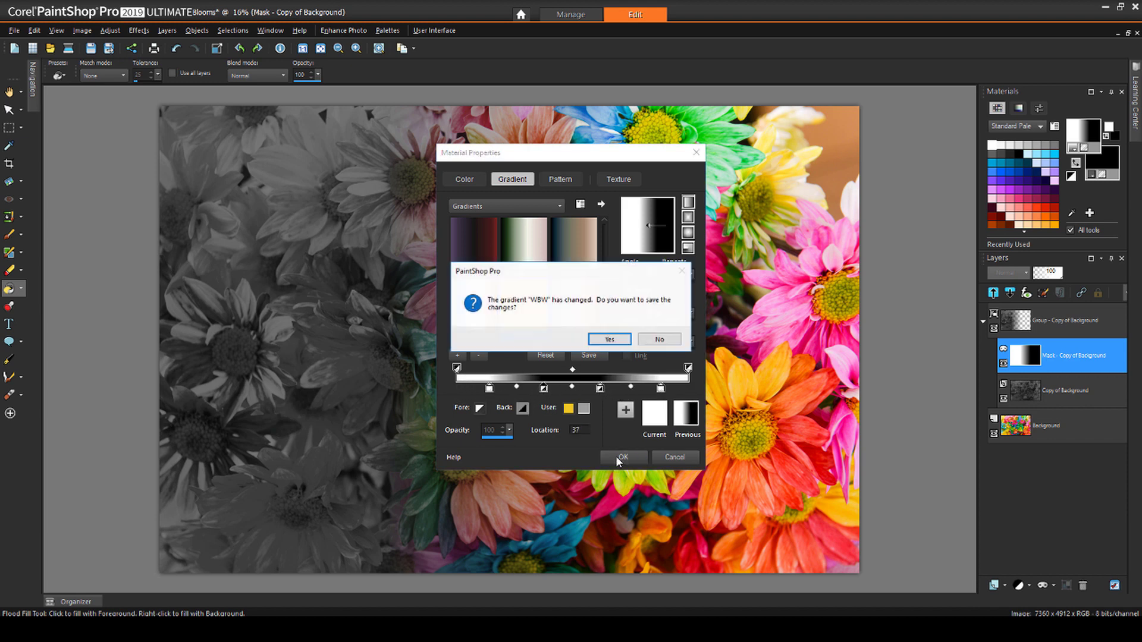
{"action": "left_click", "coordinate": [607, 340]}
{"action": "left_click", "coordinate": [604, 344]}
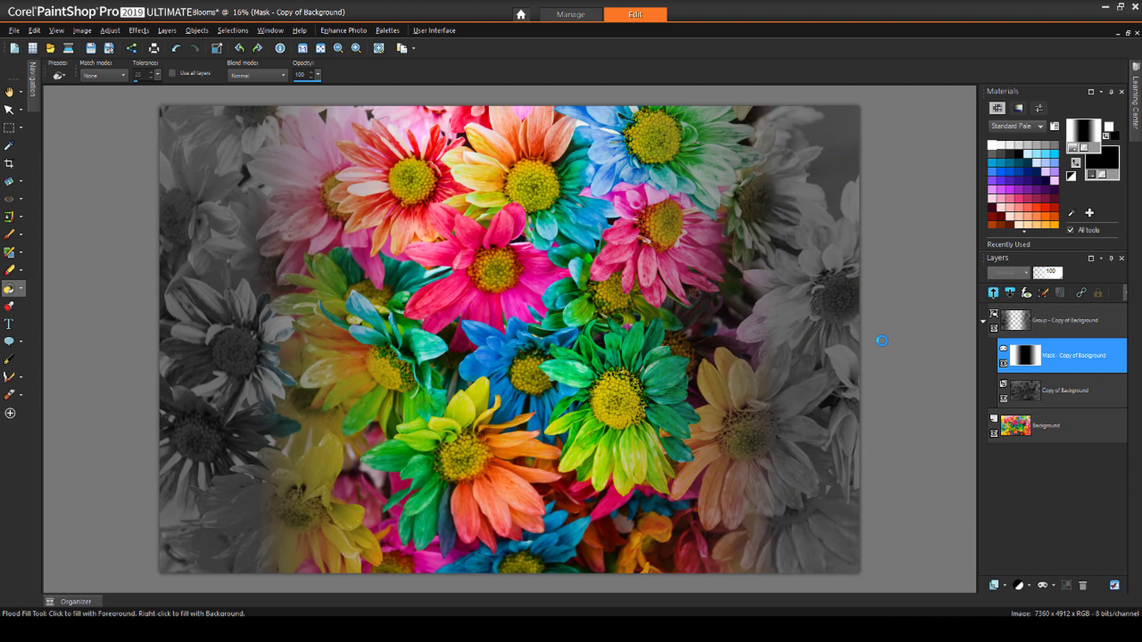
Step: Choose BW Sharp in Sunburst style with Invert checked for a black centre
{"action": "left_click", "coordinate": [1089, 127]}
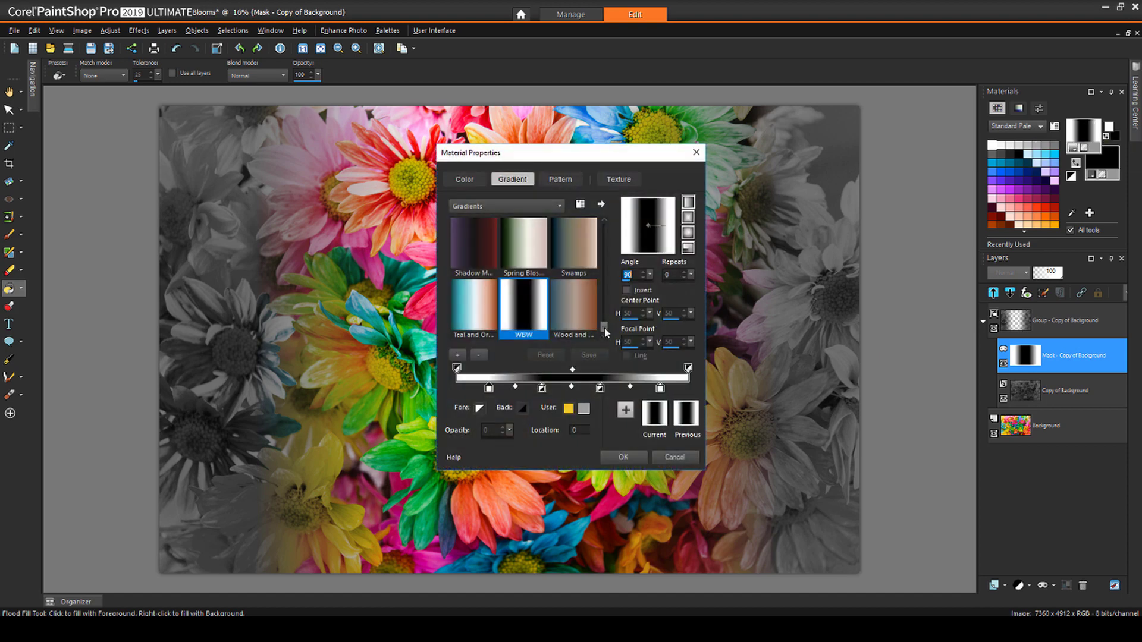
{"action": "left_click_drag", "start_coordinate": [606, 333], "coordinate": [601, 241]}
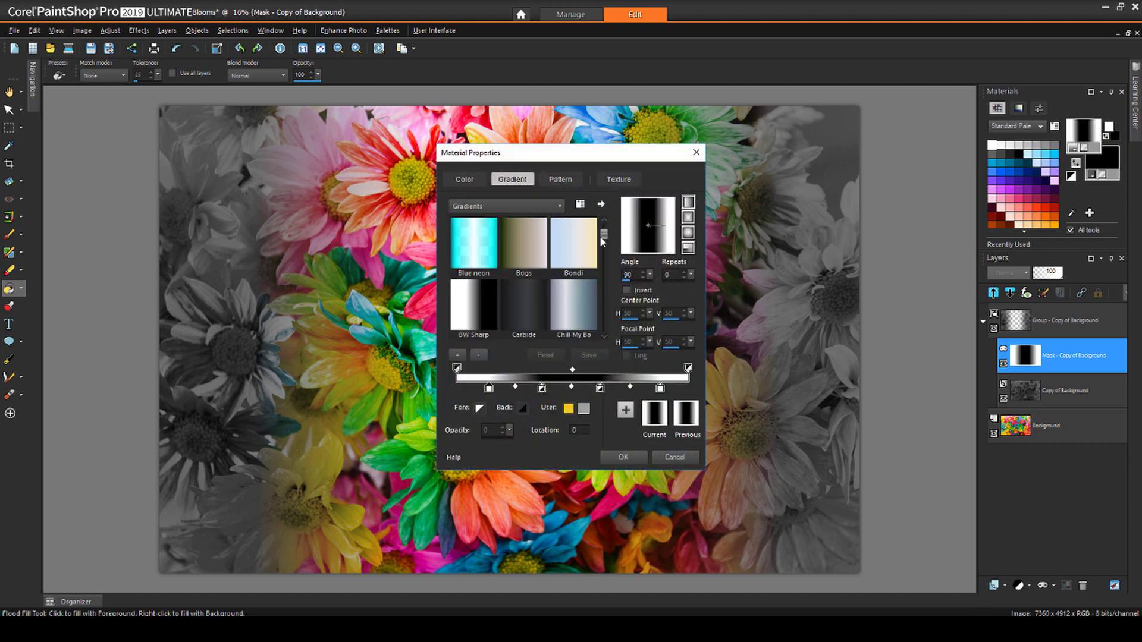
{"action": "left_click", "coordinate": [474, 305]}
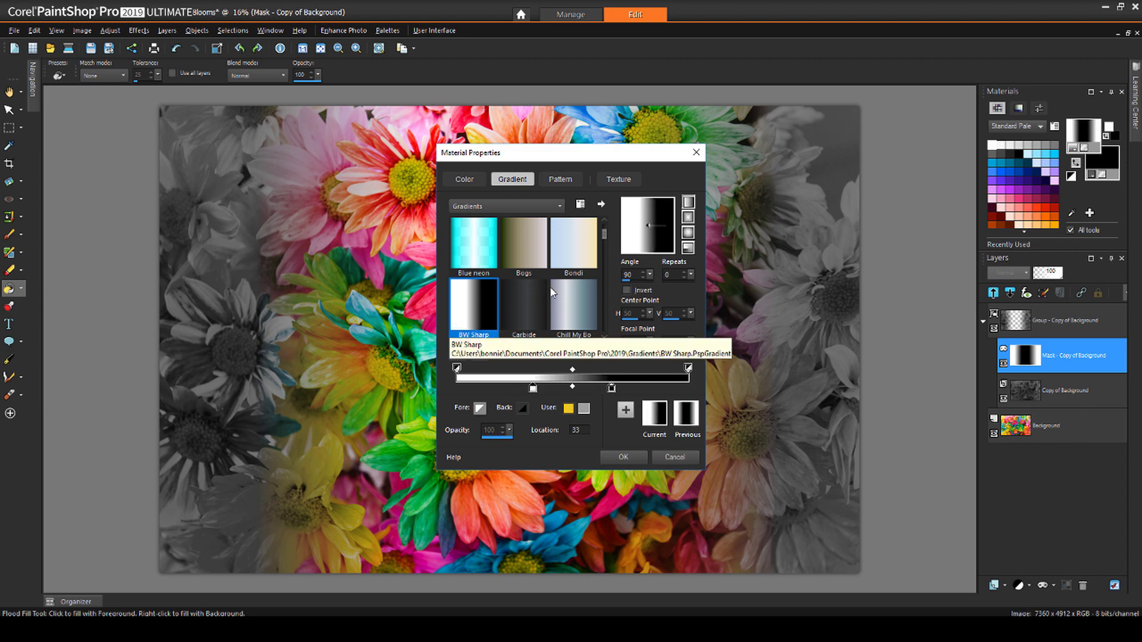
{"action": "left_click", "coordinate": [688, 233]}
{"action": "left_click", "coordinate": [627, 290]}
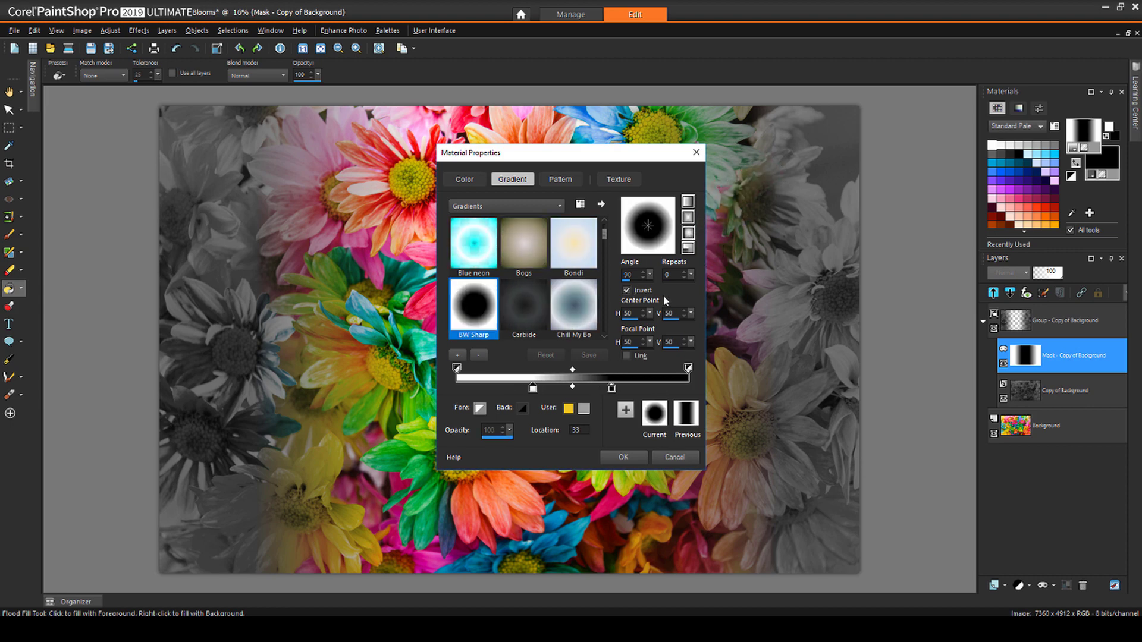
{"action": "left_click", "coordinate": [638, 455]}
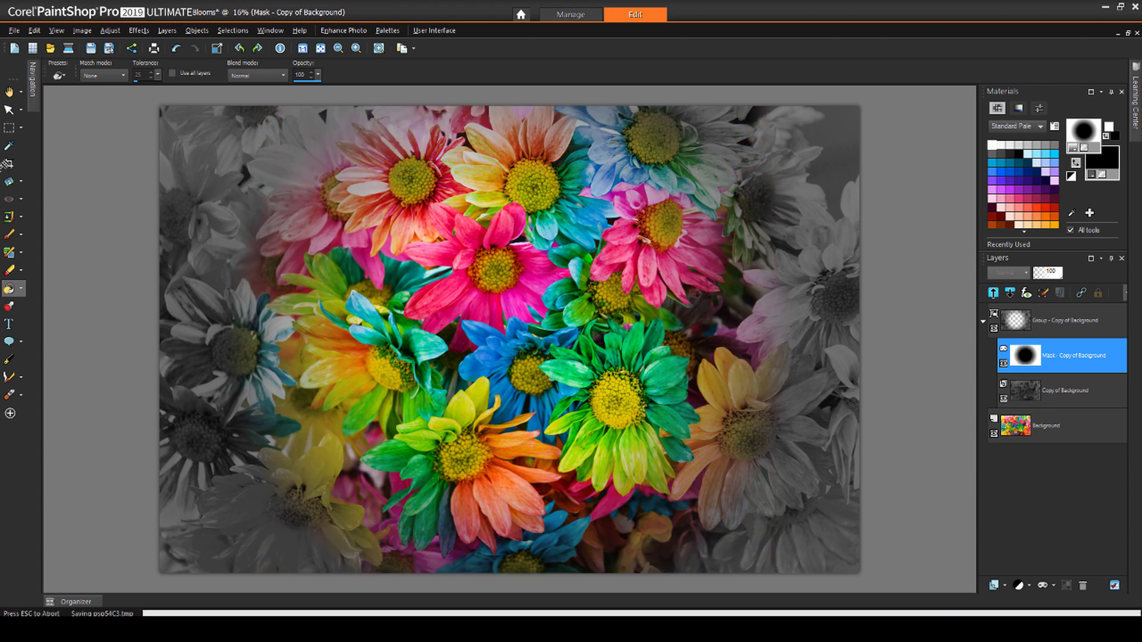
Step: Stretch the radial mask wider with the Pick tool
{"action": "left_click", "coordinate": [10, 110]}
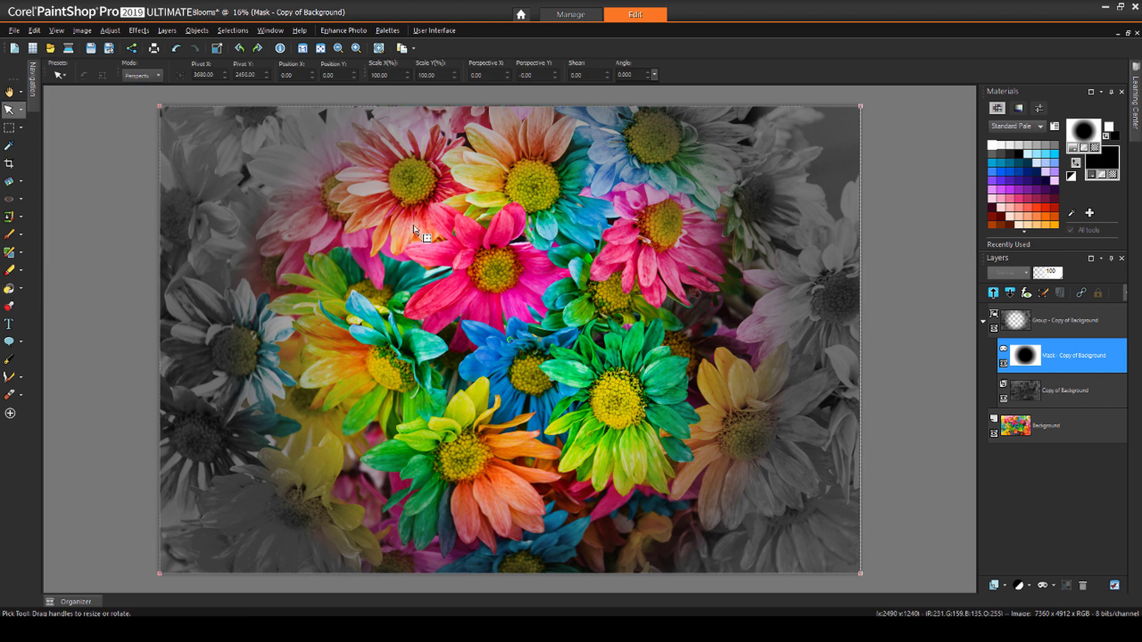
{"action": "scroll", "coordinate": [745, 346], "scroll_direction": "down", "scroll_amount": 3}
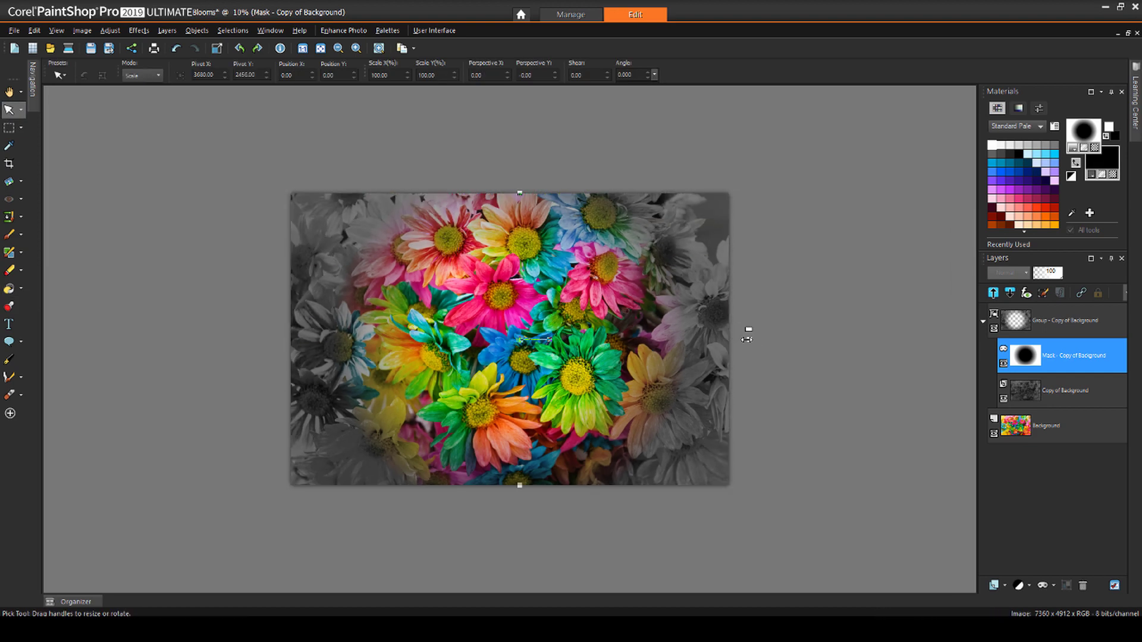
{"action": "left_click_drag", "start_coordinate": [747, 329], "coordinate": [234, 339]}
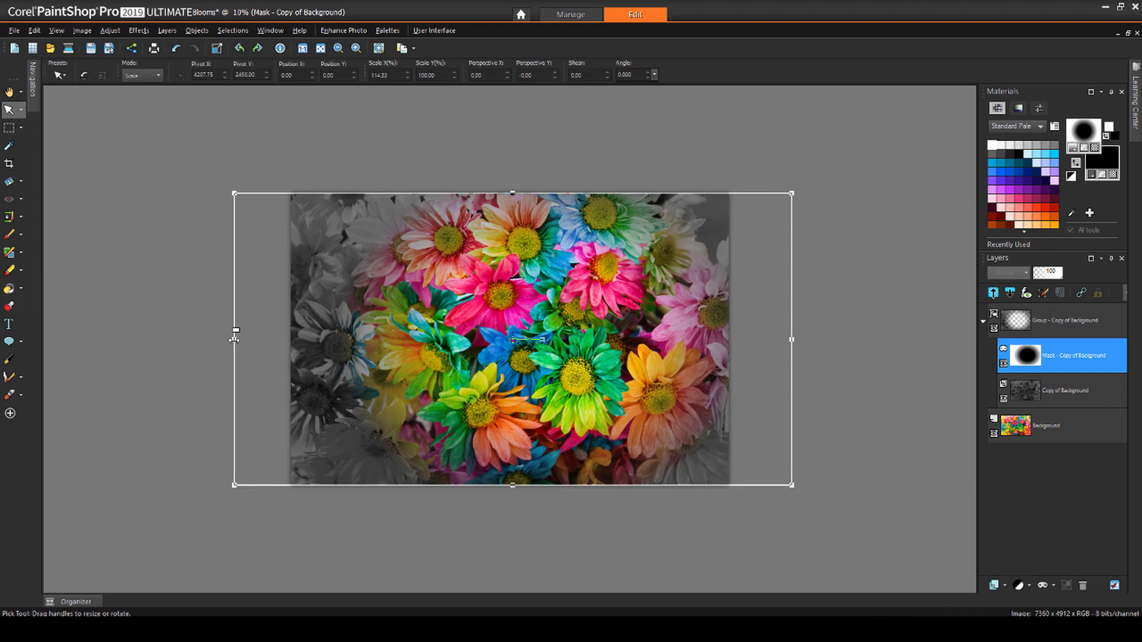
Step: Open the gradient Resource Manager from Material Properties
{"action": "left_click", "coordinate": [1091, 126]}
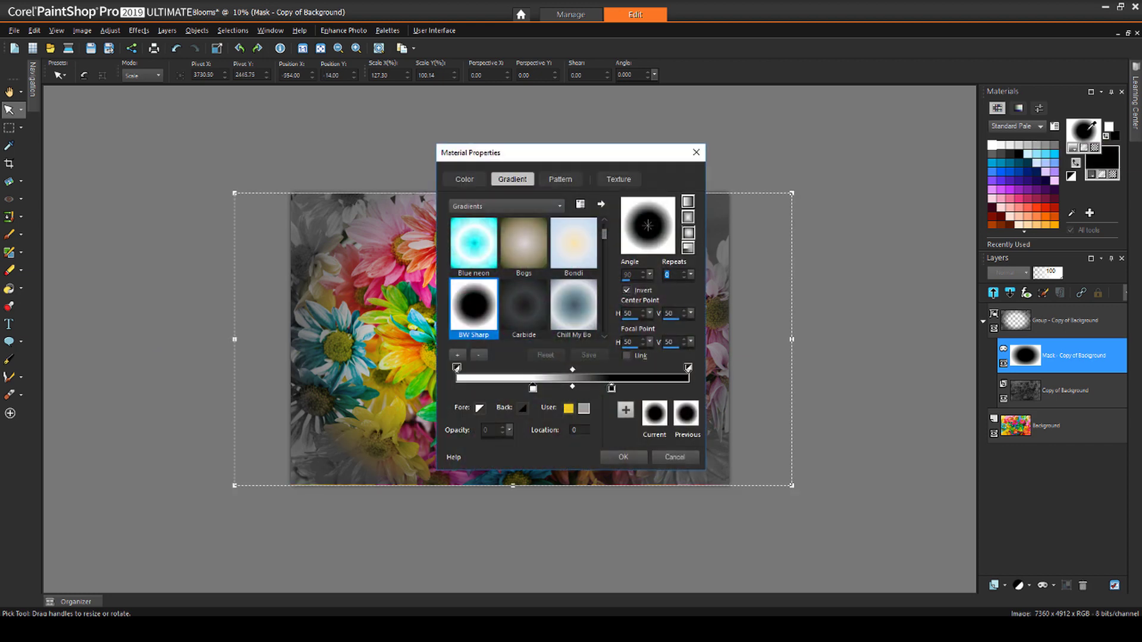
{"action": "left_click", "coordinate": [580, 205]}
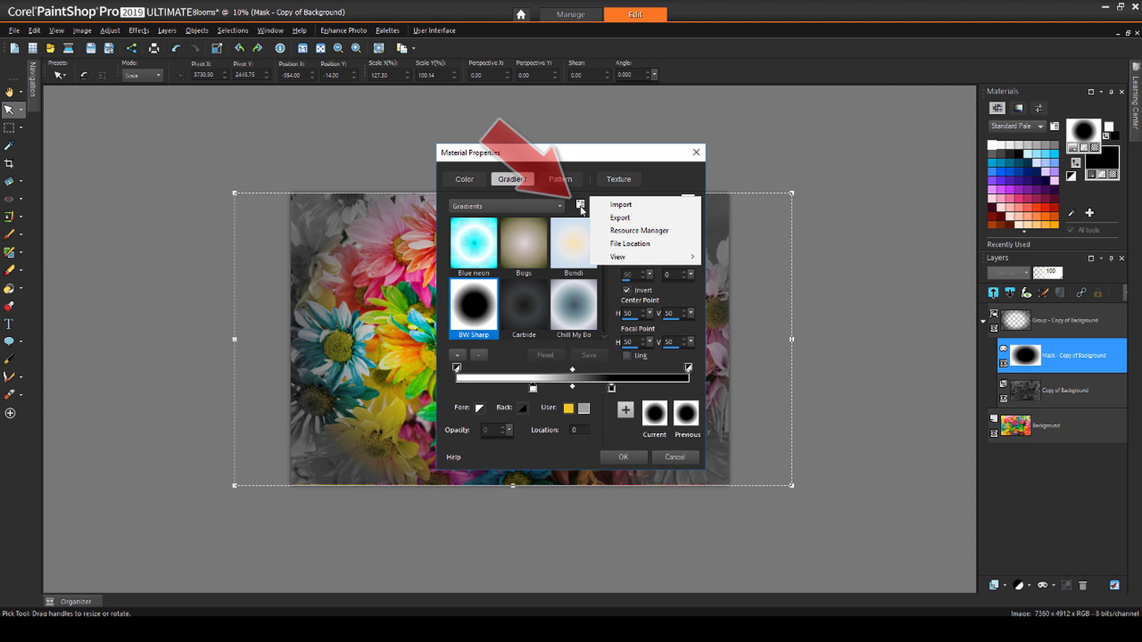
{"action": "left_click", "coordinate": [684, 236]}
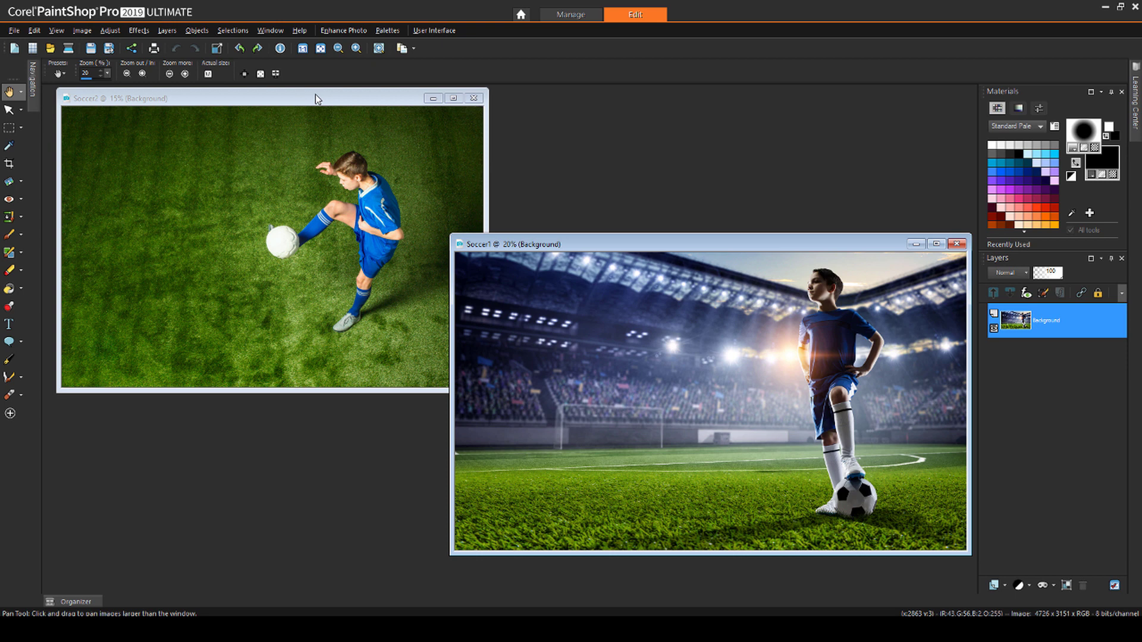
Step: Flip Soccer2 horizontally, drag its layer into Soccer1, and close Soccer2
{"action": "left_click", "coordinate": [315, 95]}
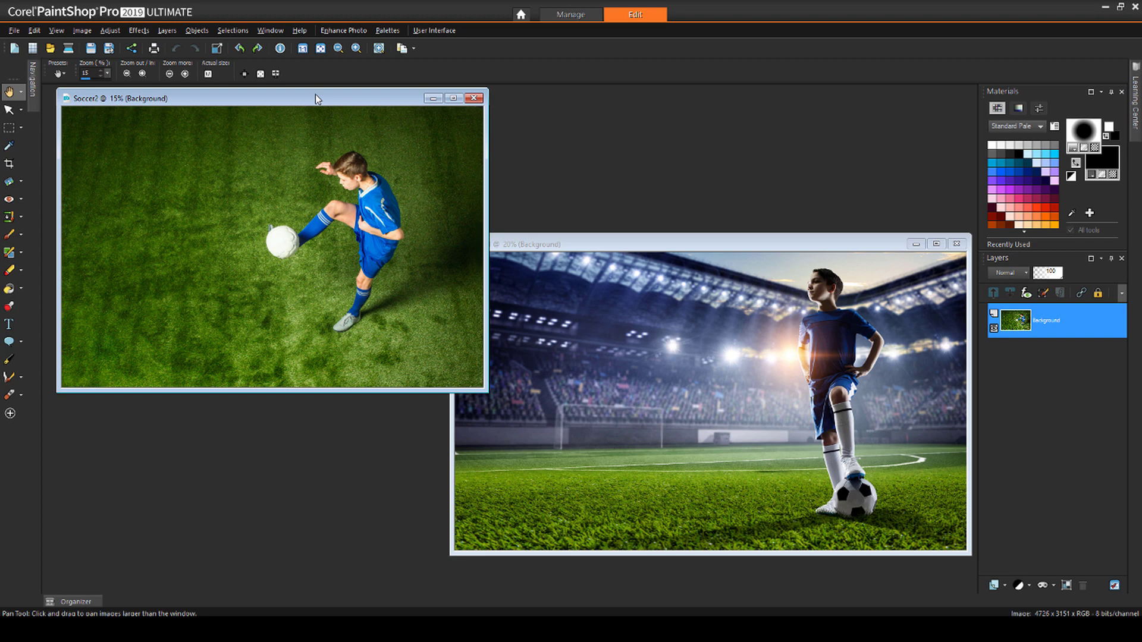
{"action": "left_click", "coordinate": [82, 30]}
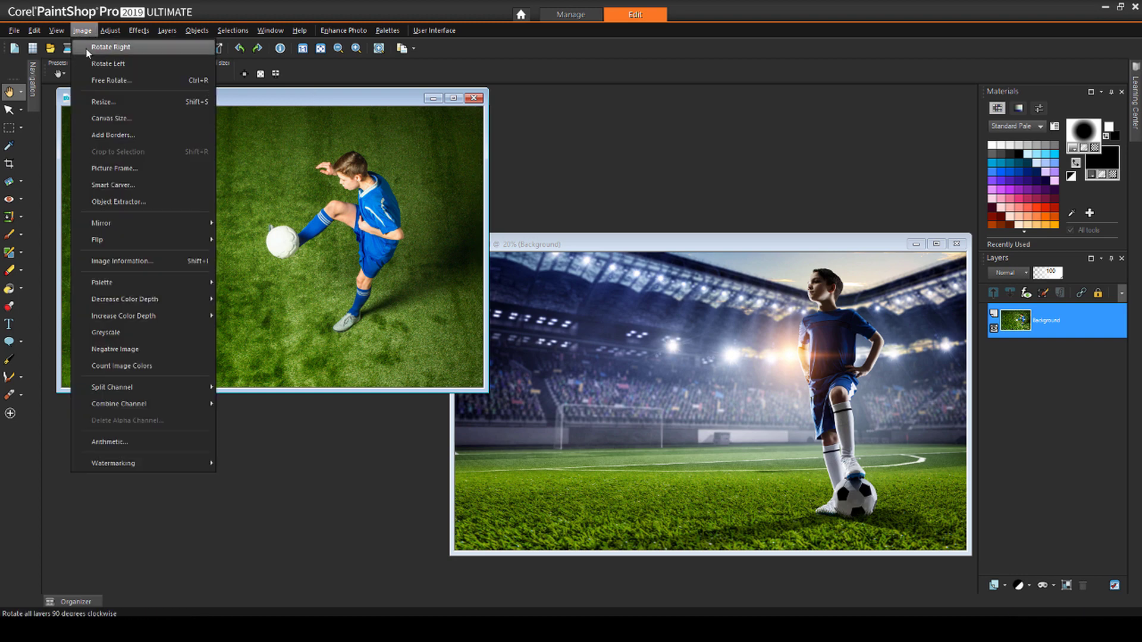
{"action": "mouse_move", "coordinate": [173, 223]}
{"action": "left_click", "coordinate": [286, 241]}
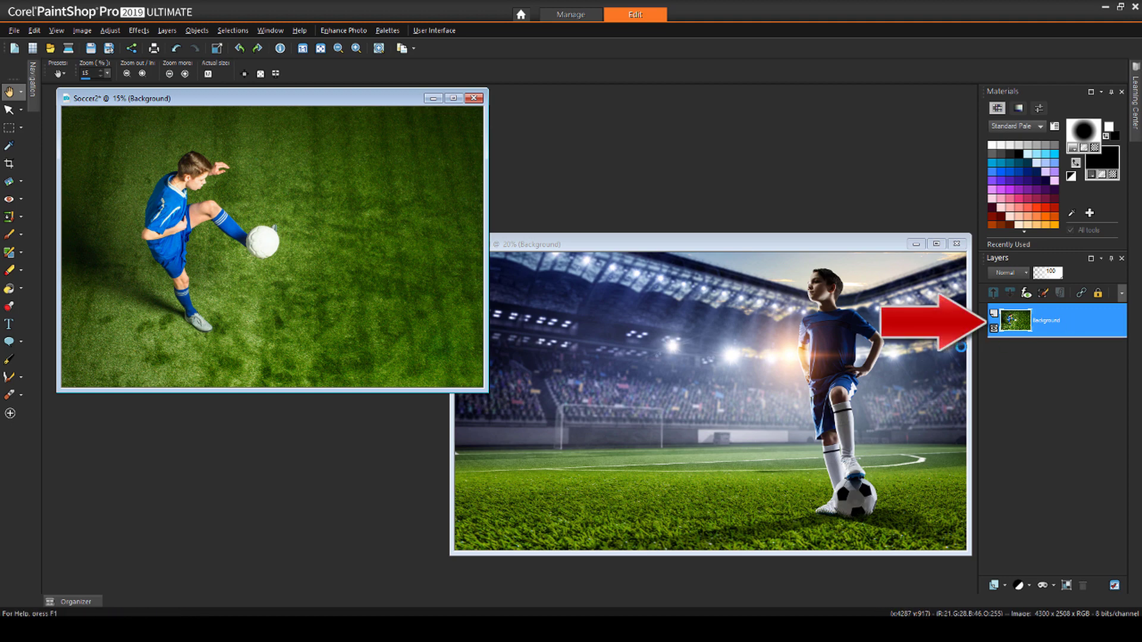
{"action": "left_click_drag", "start_coordinate": [1015, 321], "coordinate": [827, 274]}
{"action": "left_click", "coordinate": [473, 98]}
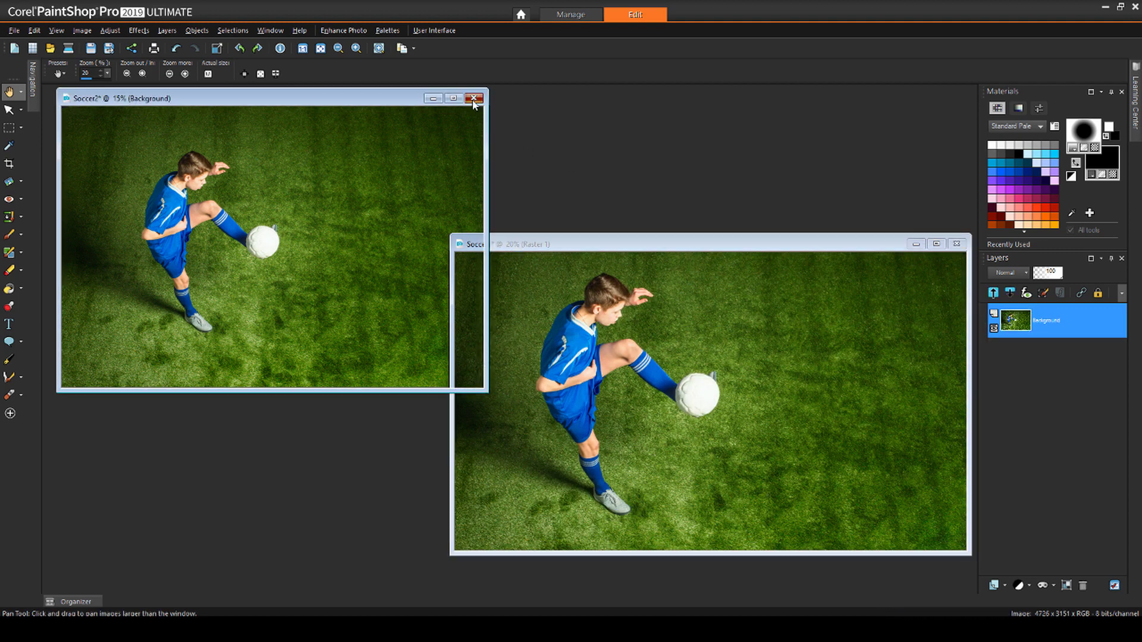
Step: Discard Soccer2 changes, maximize Soccer1, and add a Hide All mask to the kicking-boy layer
{"action": "left_click", "coordinate": [574, 339]}
{"action": "double_click", "coordinate": [572, 245]}
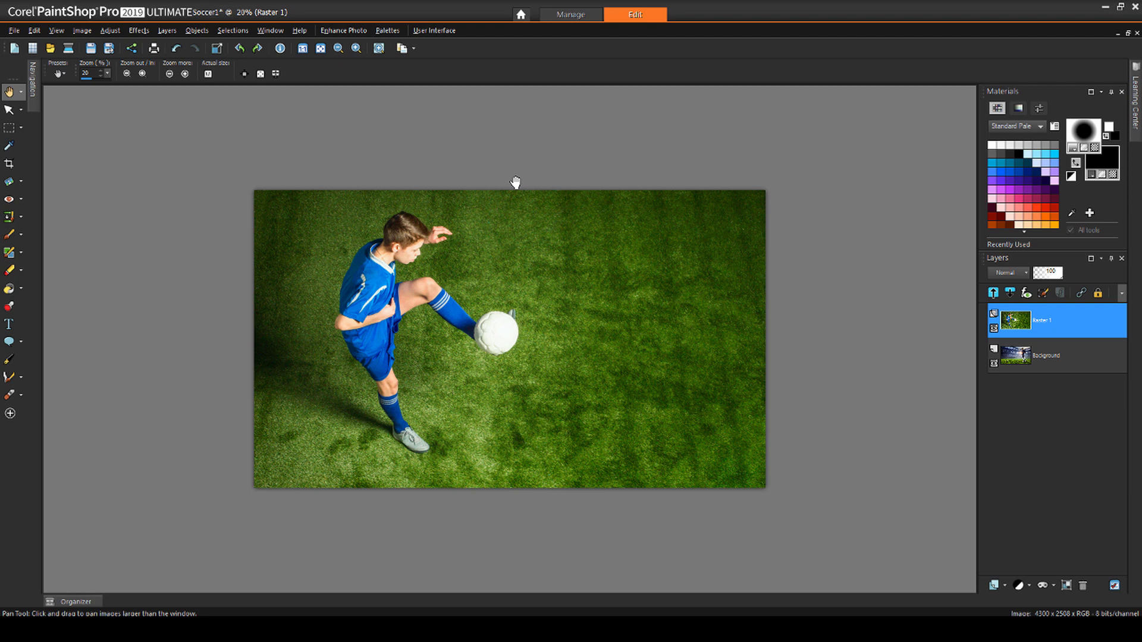
{"action": "left_click", "coordinate": [1052, 585]}
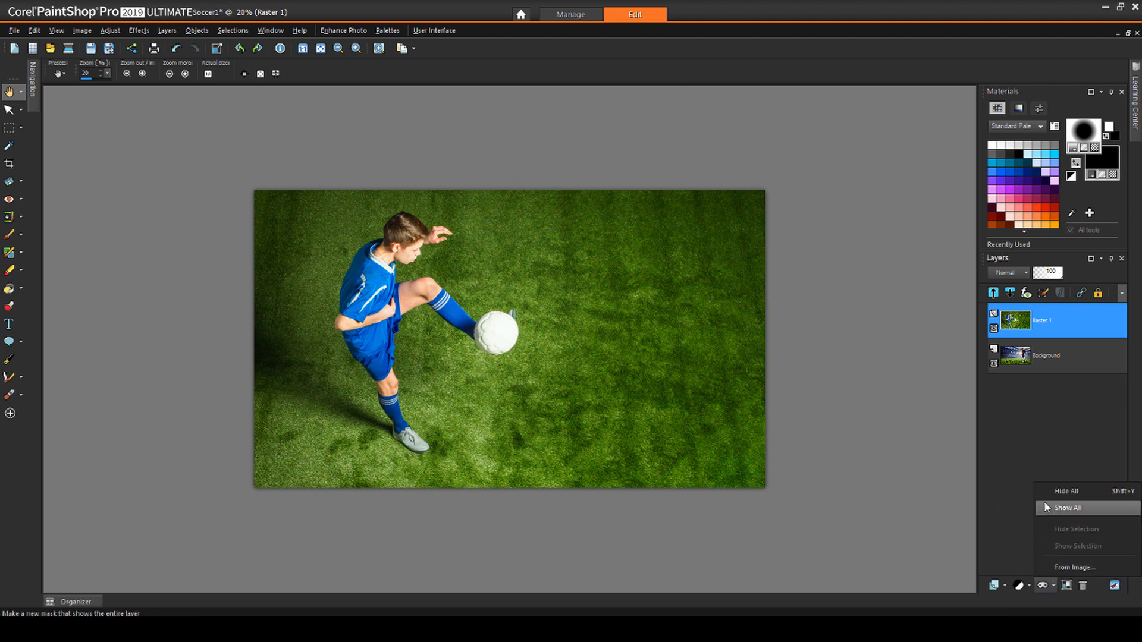
{"action": "left_click", "coordinate": [1065, 491]}
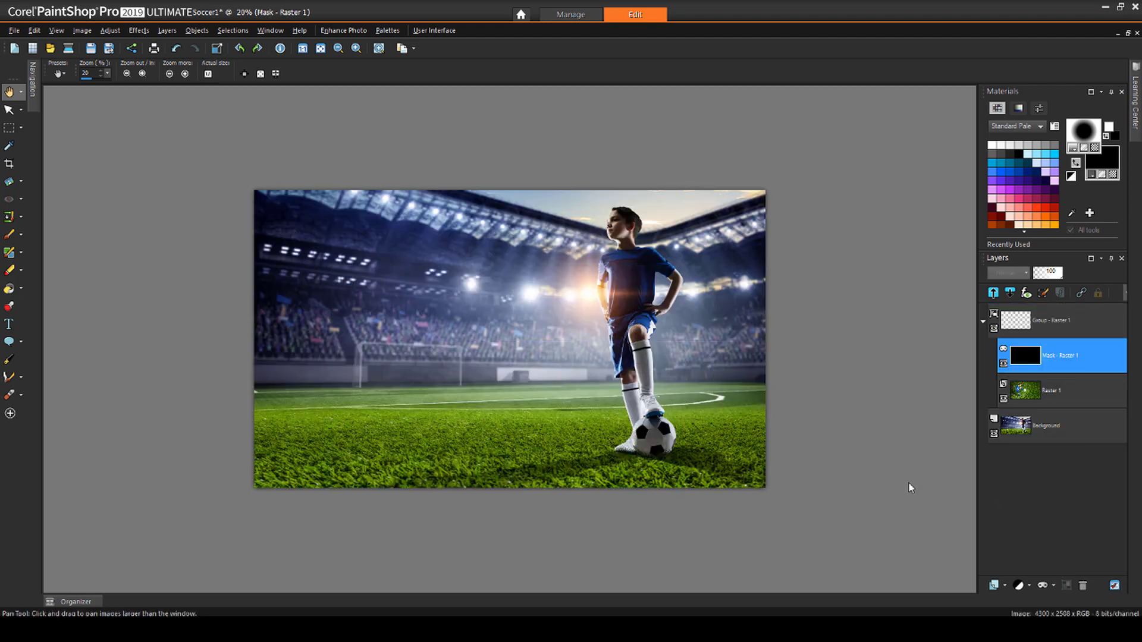
Step: Flood-fill the mask with a linear, non-inverted BW Sharp gradient angled at 107°
{"action": "left_click", "coordinate": [1095, 120]}
{"action": "left_click", "coordinate": [688, 202]}
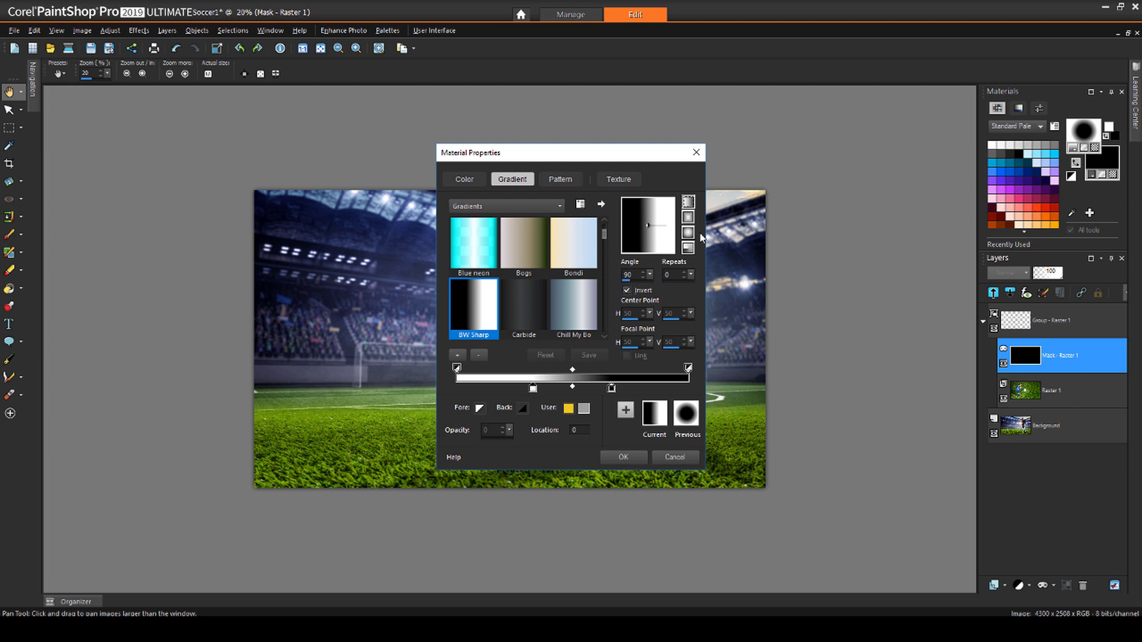
{"action": "left_click_drag", "start_coordinate": [665, 225], "coordinate": [664, 232]}
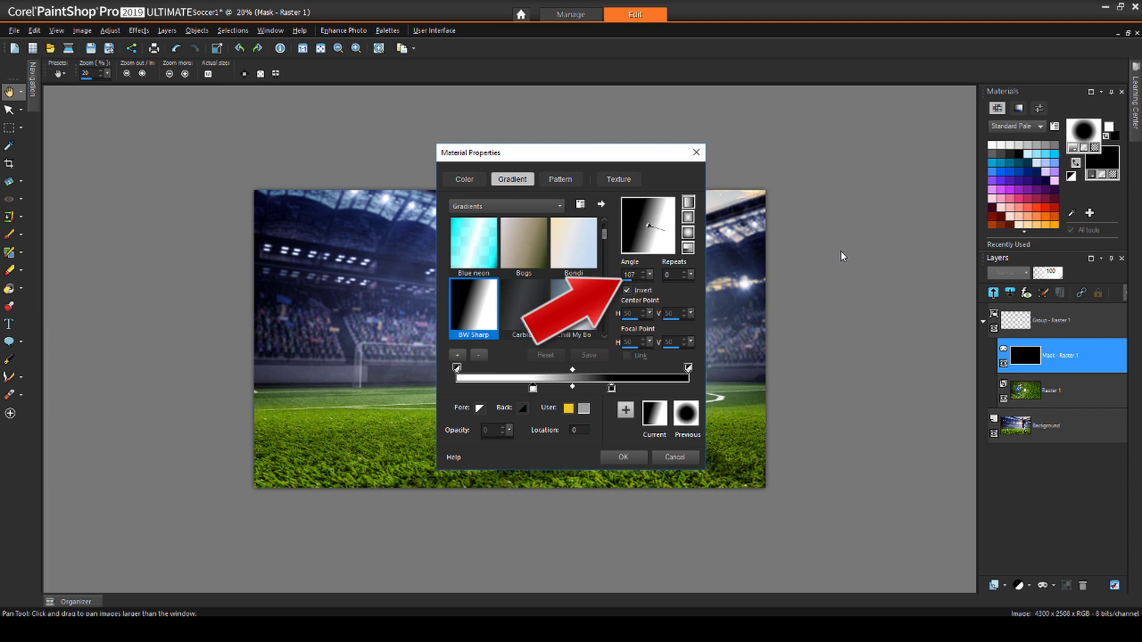
{"action": "left_click", "coordinate": [626, 290]}
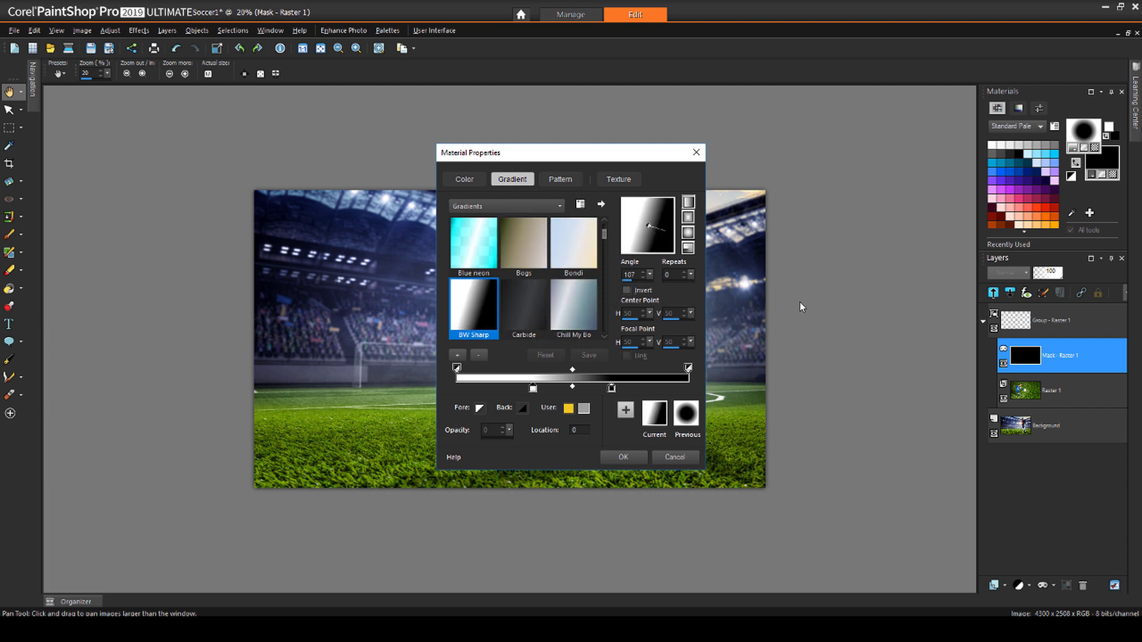
{"action": "left_click", "coordinate": [623, 457]}
{"action": "left_click", "coordinate": [9, 289]}
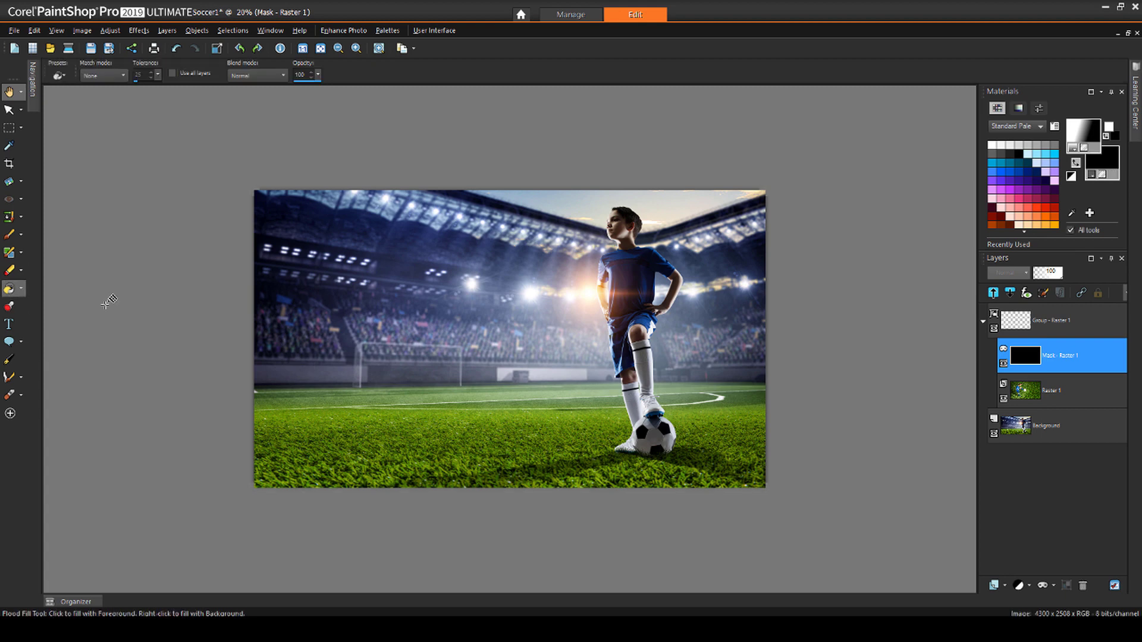
{"action": "left_click", "coordinate": [511, 321]}
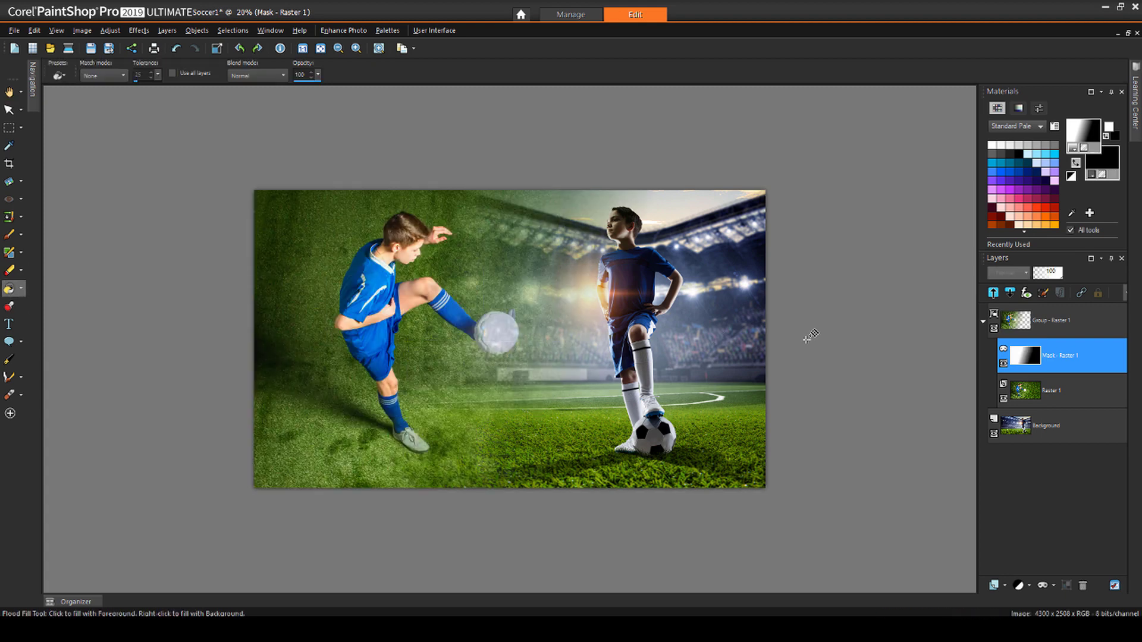
Step: Move the Background layer with the standing player to the right
{"action": "left_click", "coordinate": [1060, 428]}
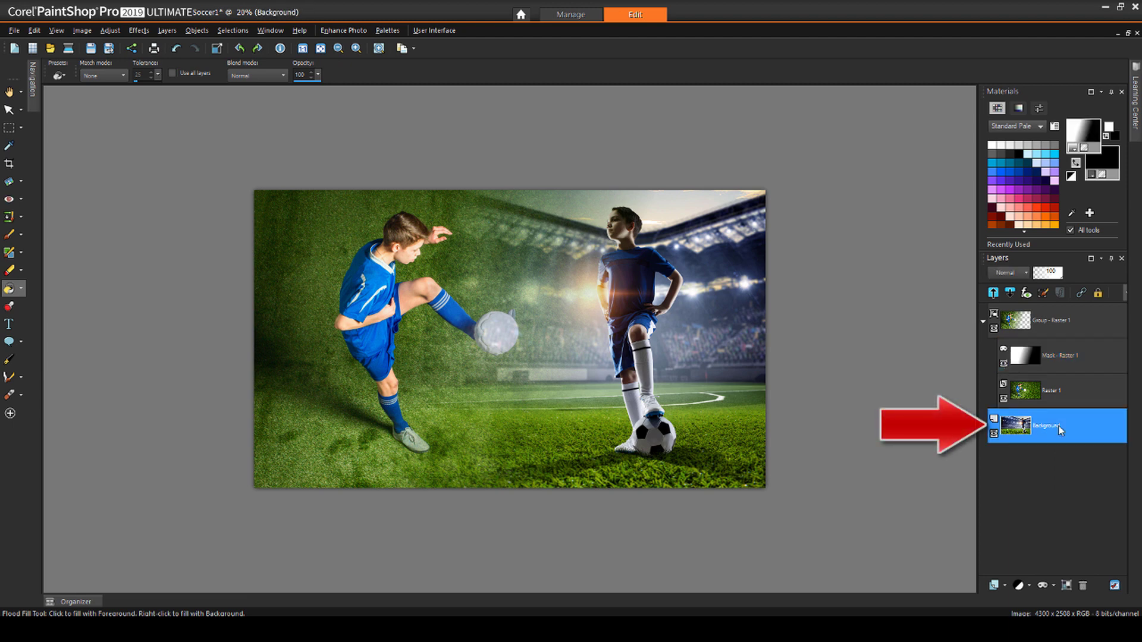
{"action": "left_click", "coordinate": [9, 109]}
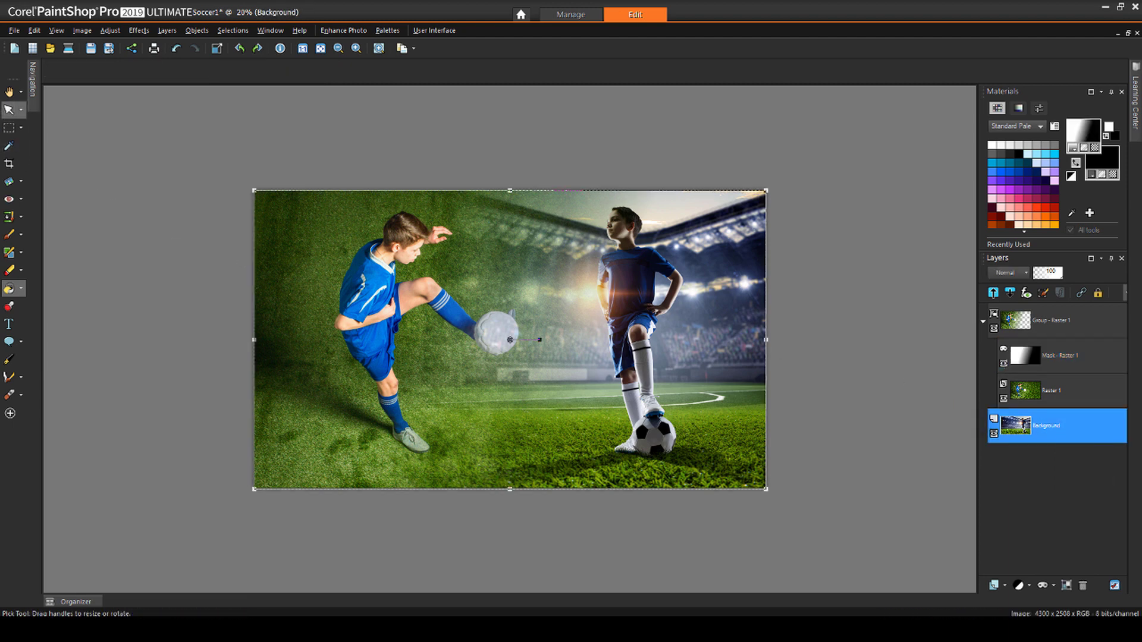
{"action": "left_click_drag", "start_coordinate": [542, 340], "coordinate": [577, 338]}
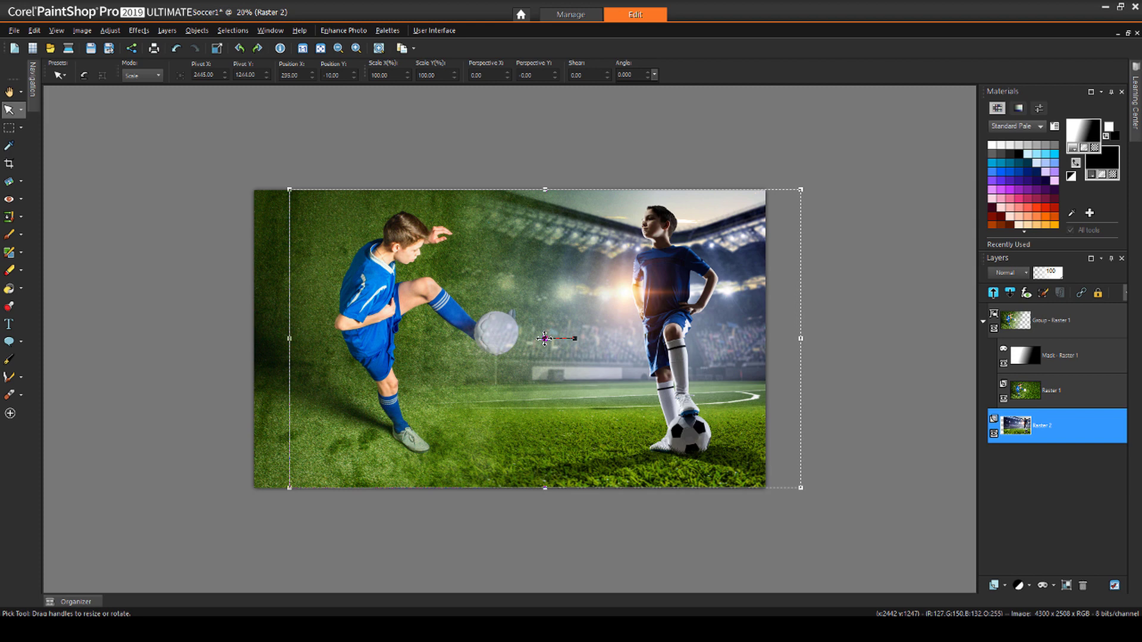
Step: Move the Raster 1 layer with the kicking player to the left and slightly down
{"action": "left_click", "coordinate": [1074, 391]}
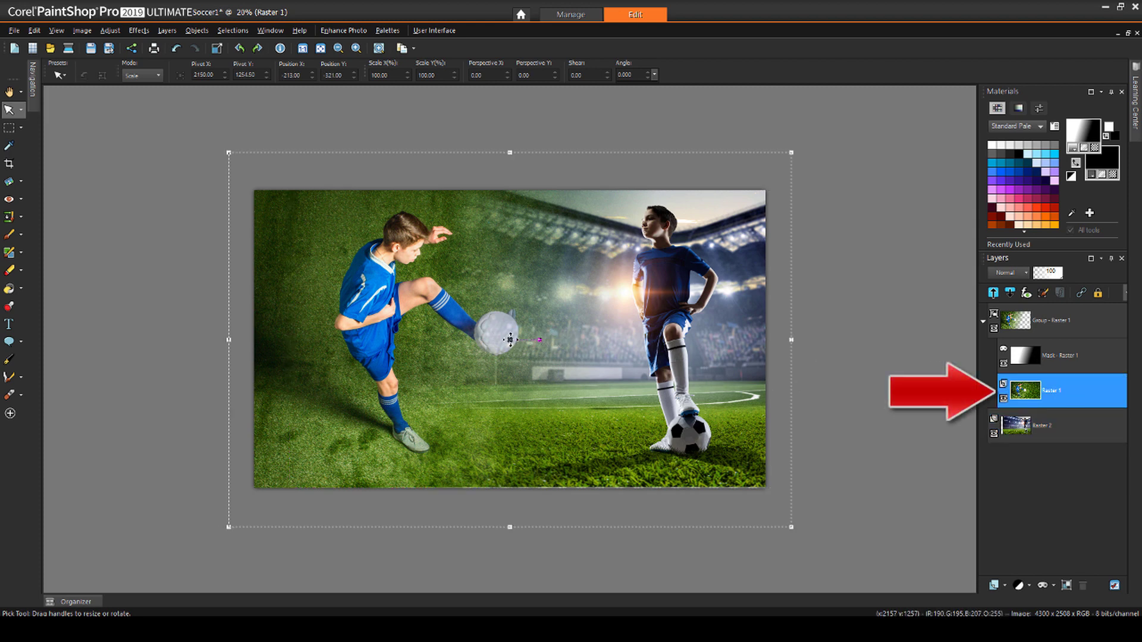
{"action": "left_click_drag", "start_coordinate": [510, 339], "coordinate": [453, 348]}
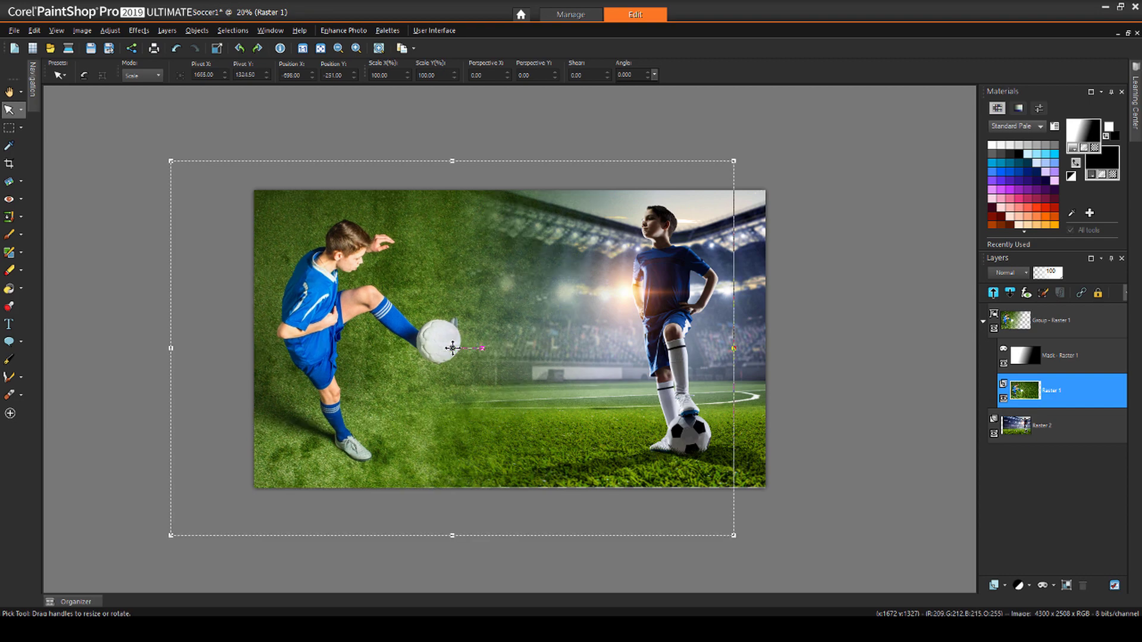
{"action": "key", "text": "s"}
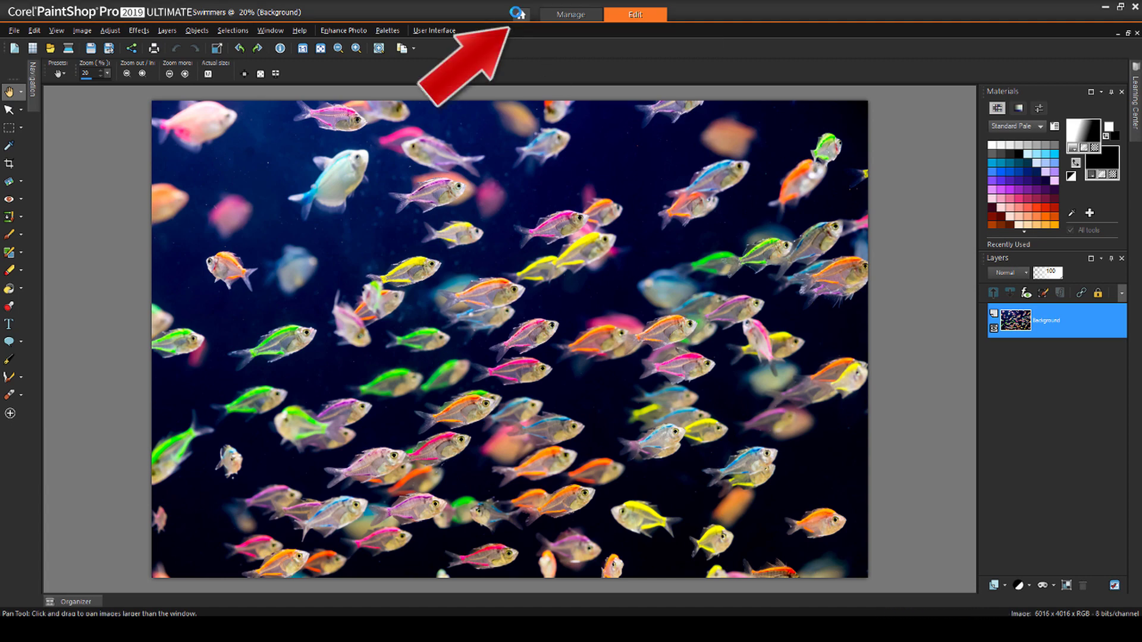
Step: Browse the add-ons store, then duplicate the fish photo's Background layer
{"action": "left_click", "coordinate": [521, 15]}
{"action": "left_click", "coordinate": [307, 271]}
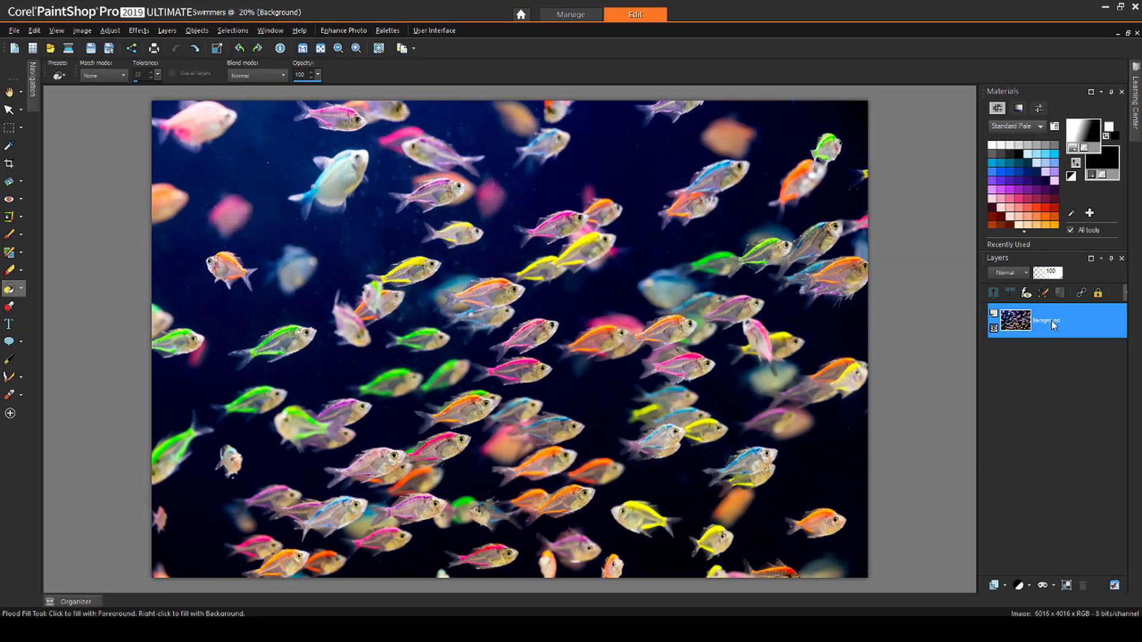
{"action": "right_click", "coordinate": [1052, 320]}
{"action": "left_click", "coordinate": [1044, 348]}
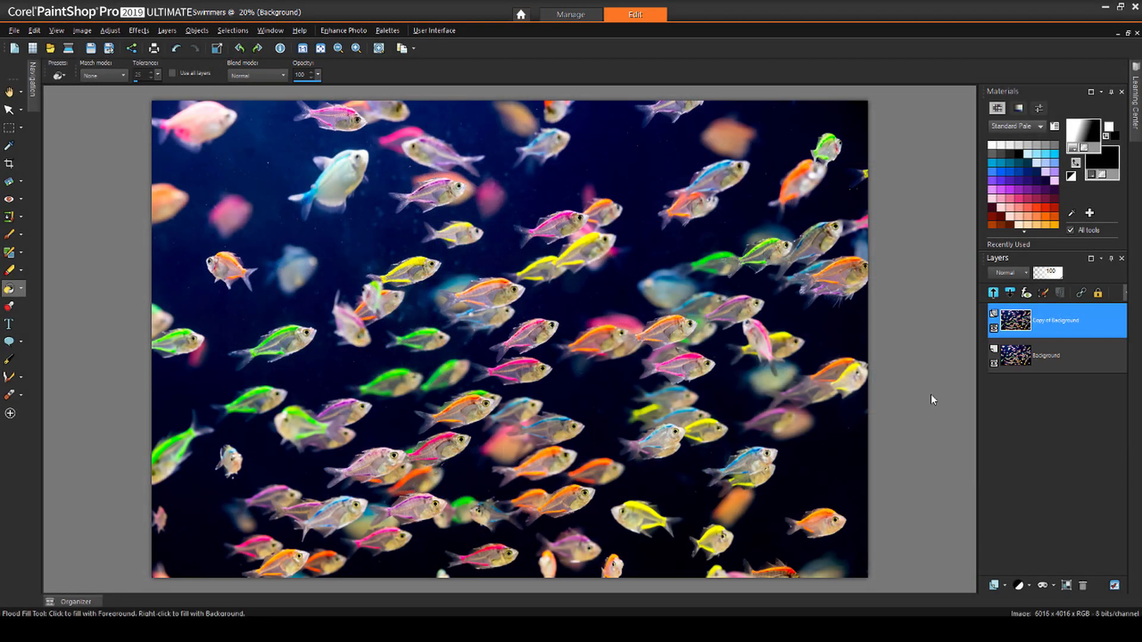
Step: Run Effects > Plugins > PicToPainting on the Copy of Background layer
{"action": "left_click", "coordinate": [140, 31]}
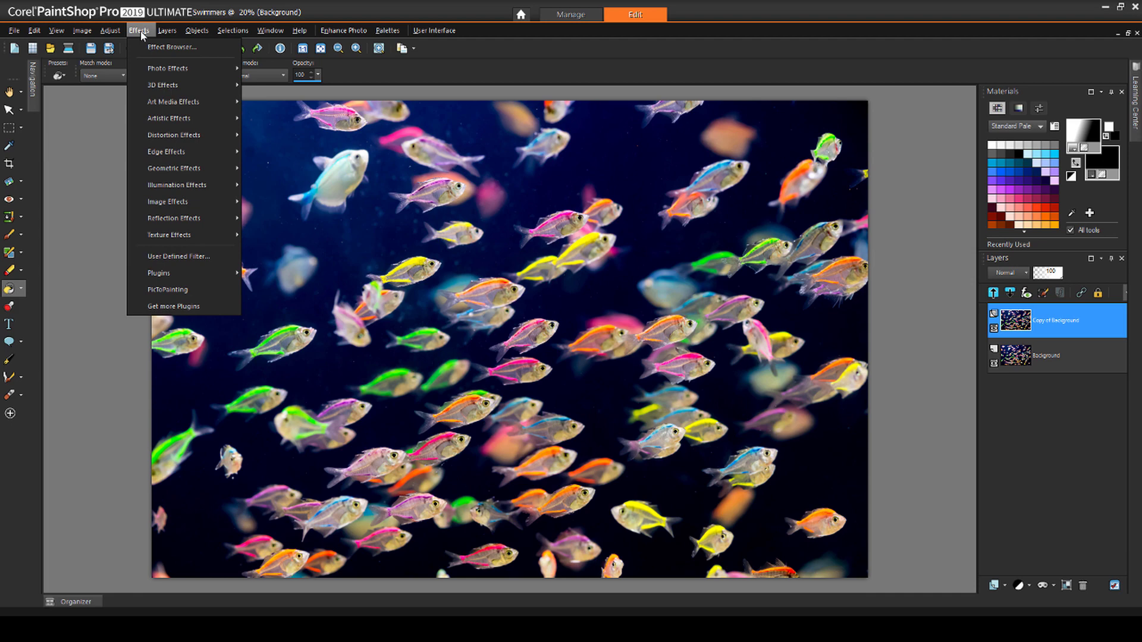
{"action": "mouse_move", "coordinate": [219, 278]}
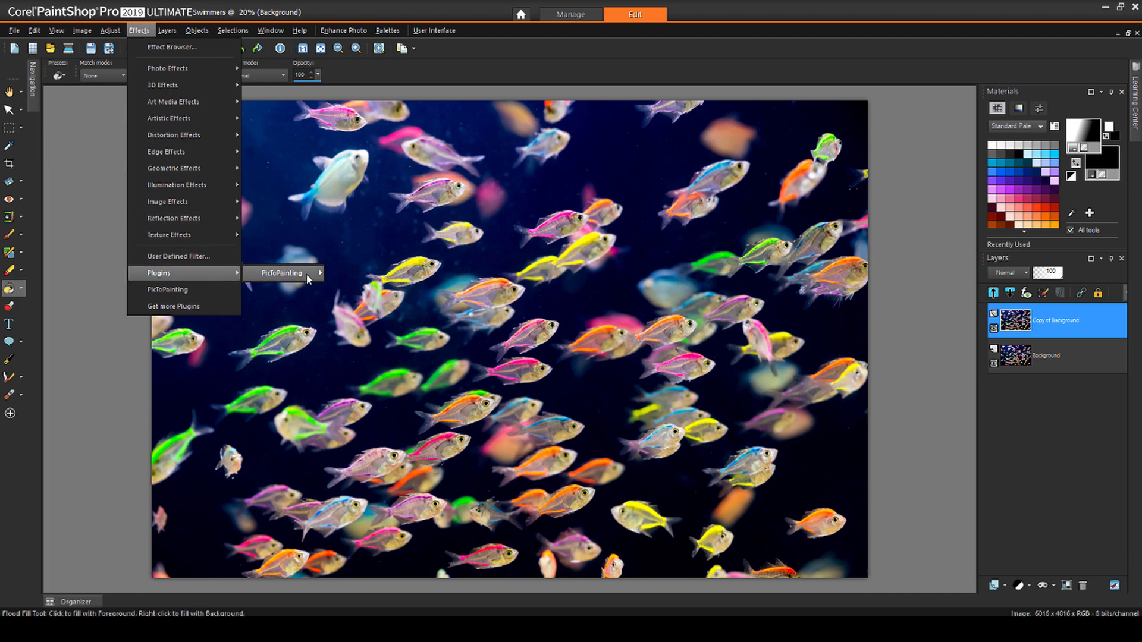
{"action": "mouse_move", "coordinate": [306, 274]}
{"action": "left_click", "coordinate": [376, 275]}
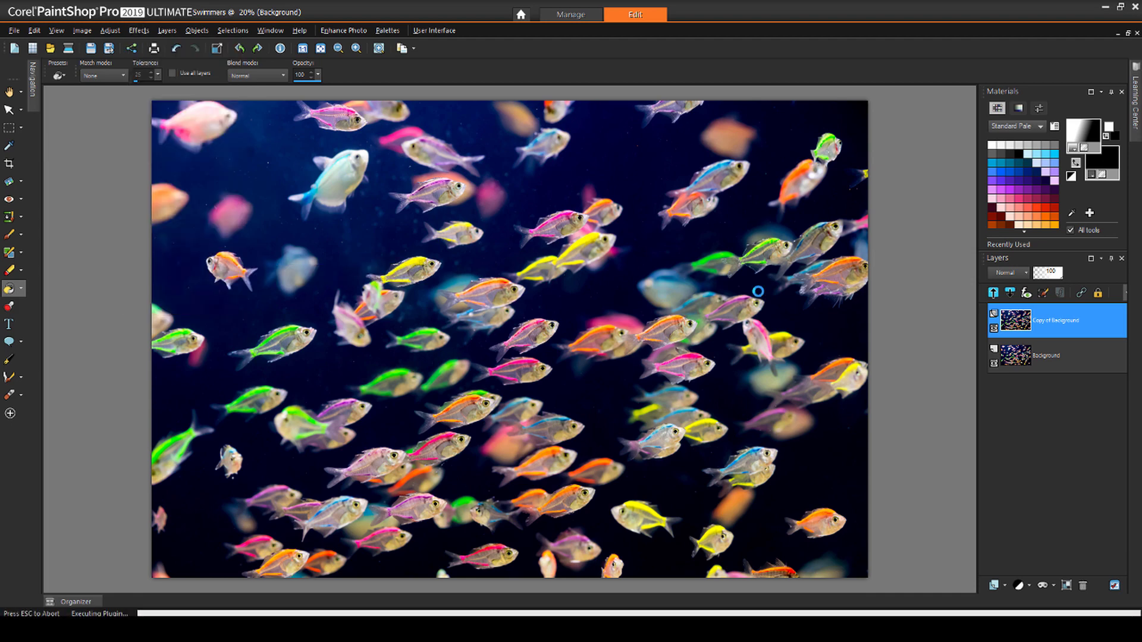
{"action": "scroll", "coordinate": [895, 515], "scroll_direction": "down", "scroll_amount": 5}
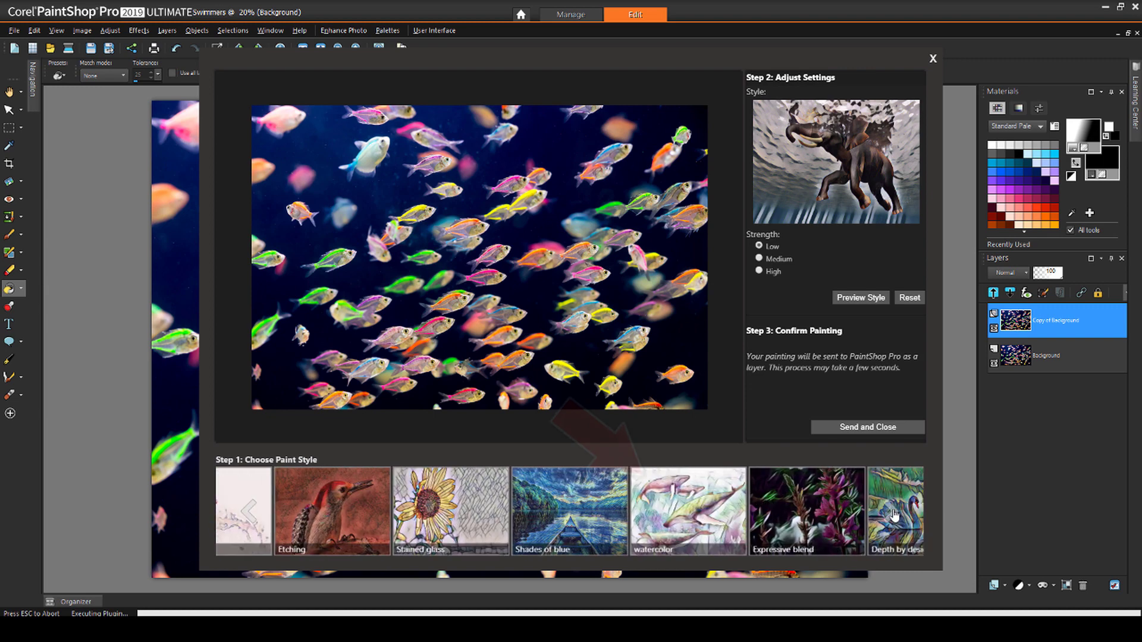
Step: Preview and apply the PicToPainting watercolor style at Medium strength to the copy
{"action": "left_click", "coordinate": [720, 502]}
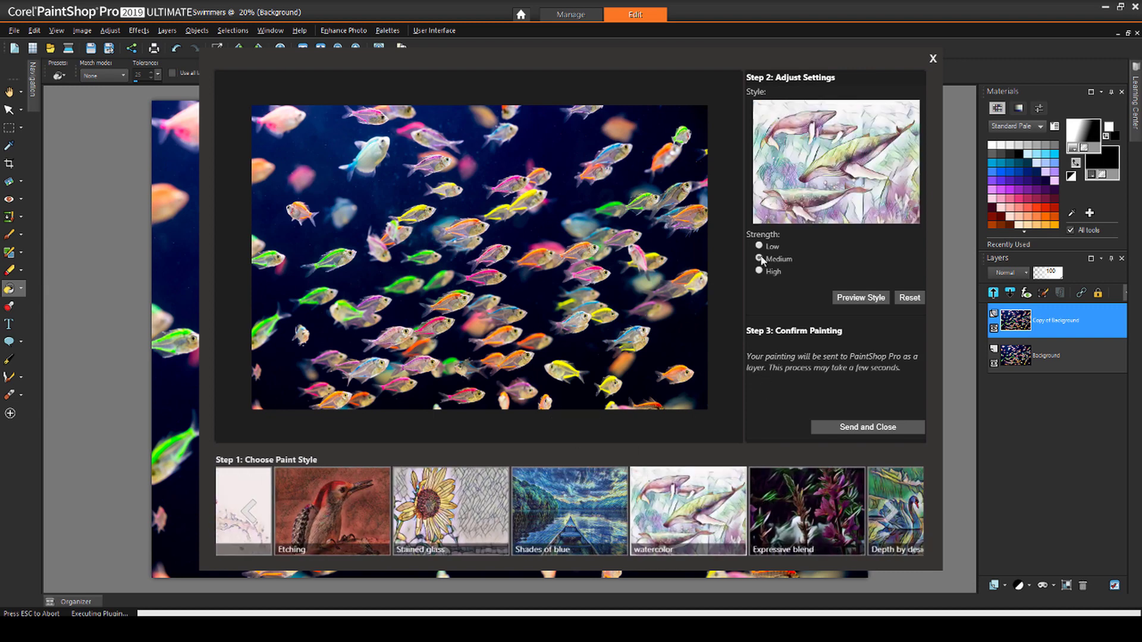
{"action": "left_click", "coordinate": [873, 298]}
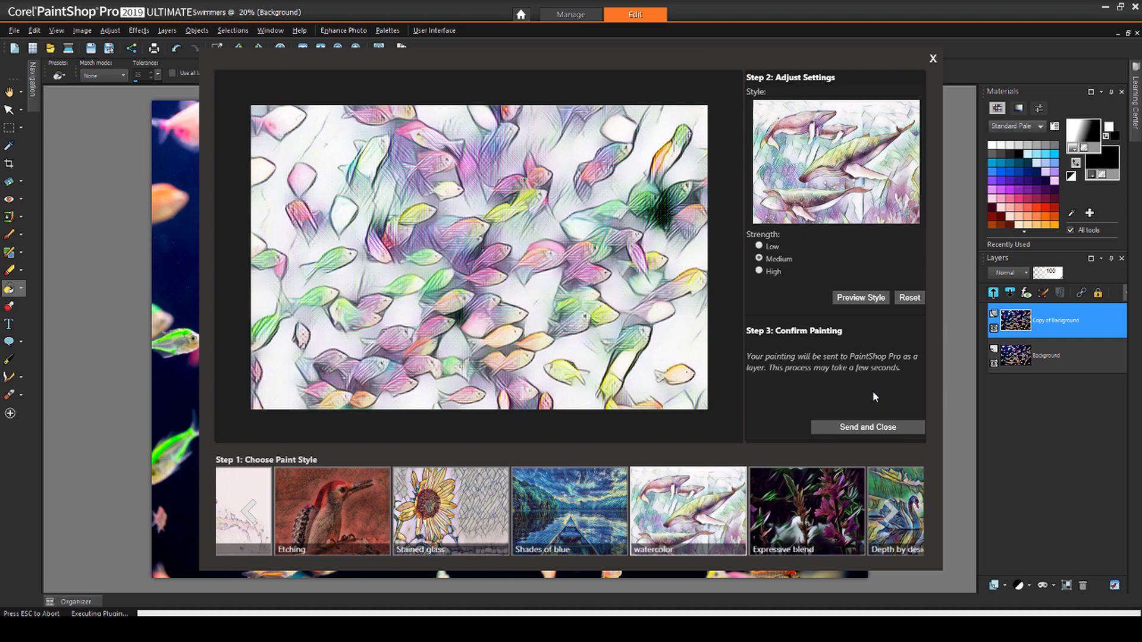
{"action": "left_click", "coordinate": [879, 427]}
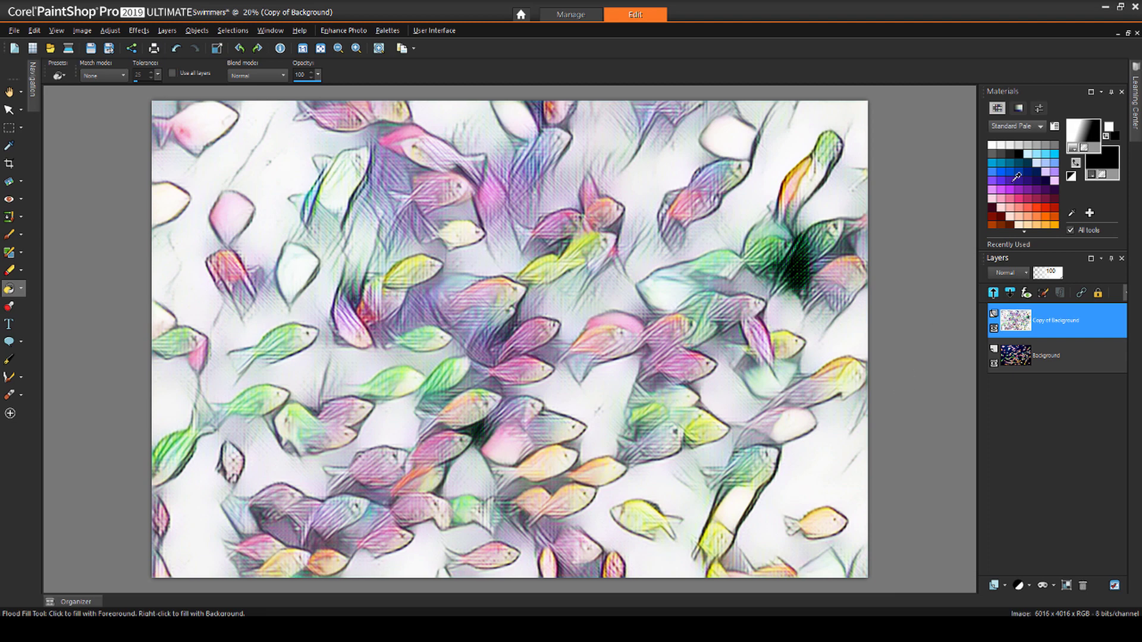
Step: Set the foreground to the inverted Black-white gradient at angle 90
{"action": "left_click", "coordinate": [1100, 121]}
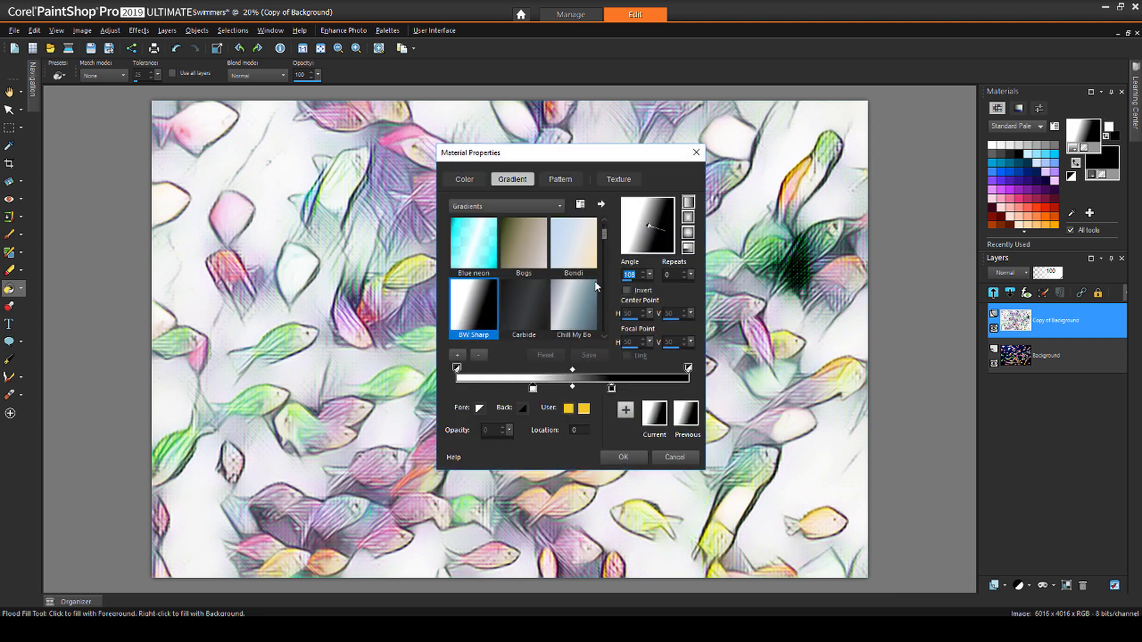
{"action": "scroll", "coordinate": [604, 237], "scroll_direction": "up", "scroll_amount": 1}
{"action": "left_click", "coordinate": [523, 244]}
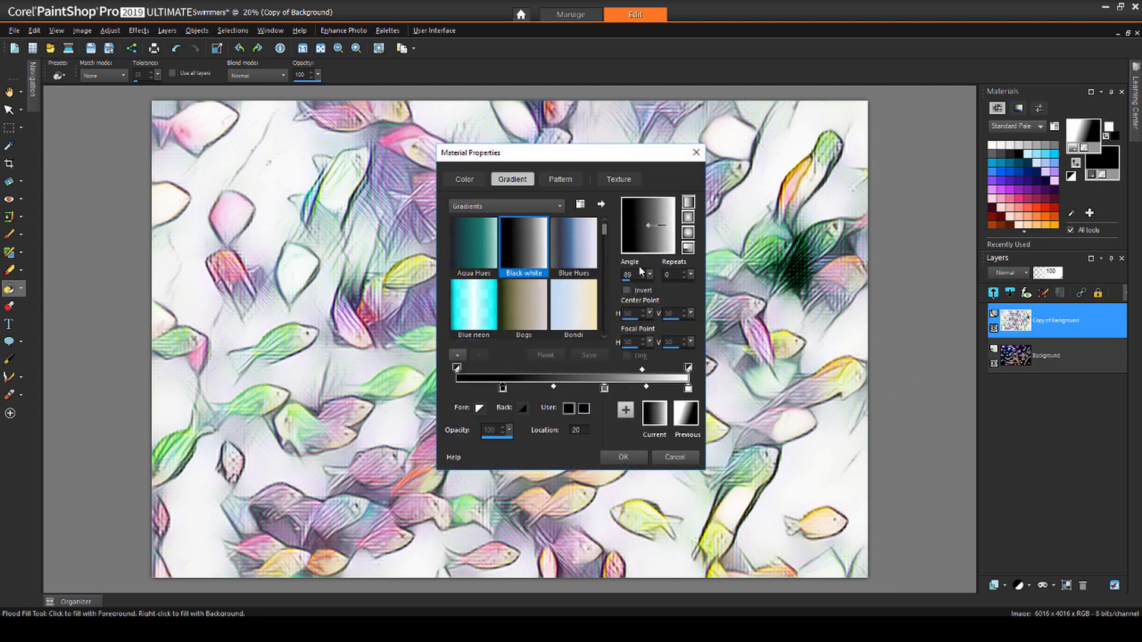
{"action": "type", "text": "90"}
{"action": "left_click", "coordinate": [628, 291]}
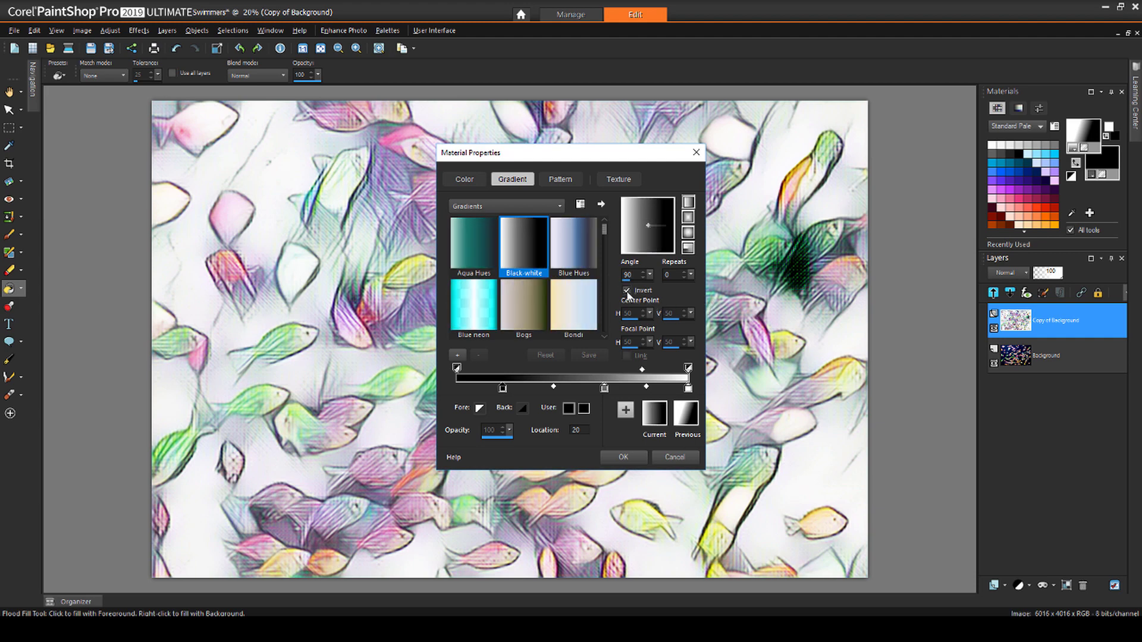
{"action": "left_click", "coordinate": [623, 457]}
Step: Add a Show All mask and flood-fill it with the gradient
{"action": "left_click", "coordinate": [1053, 586]}
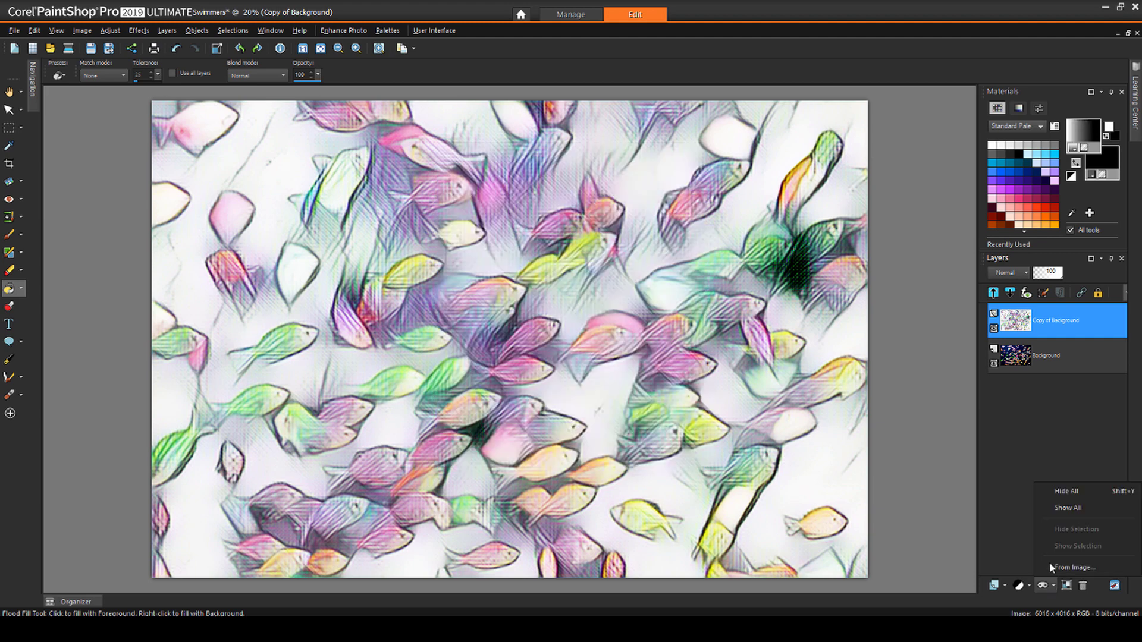
{"action": "left_click", "coordinate": [1041, 506]}
{"action": "left_click", "coordinate": [434, 300]}
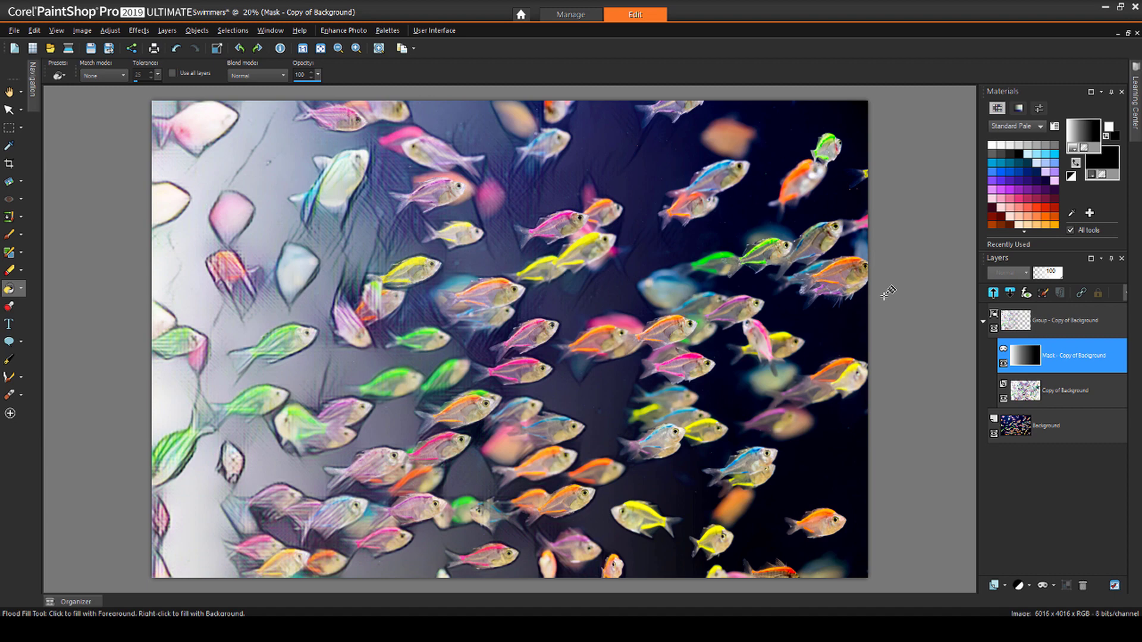
Step: Refill the mask with a non-inverted BW Sharp gradient
{"action": "left_click", "coordinate": [1094, 128]}
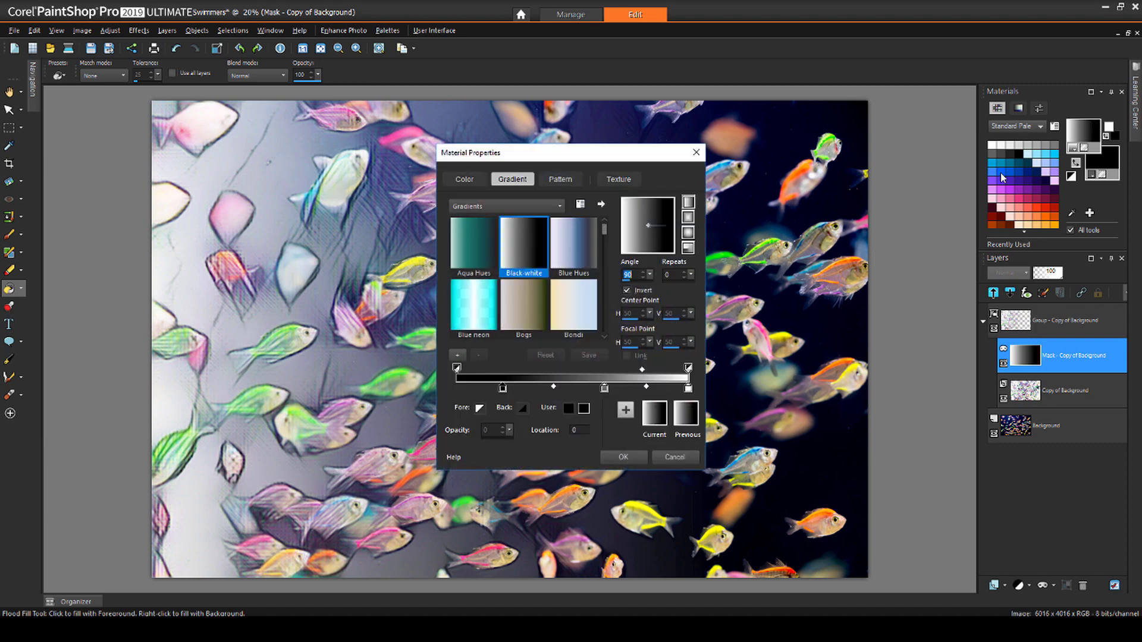
{"action": "left_click_drag", "start_coordinate": [606, 224], "coordinate": [606, 240]}
{"action": "left_click", "coordinate": [473, 244]}
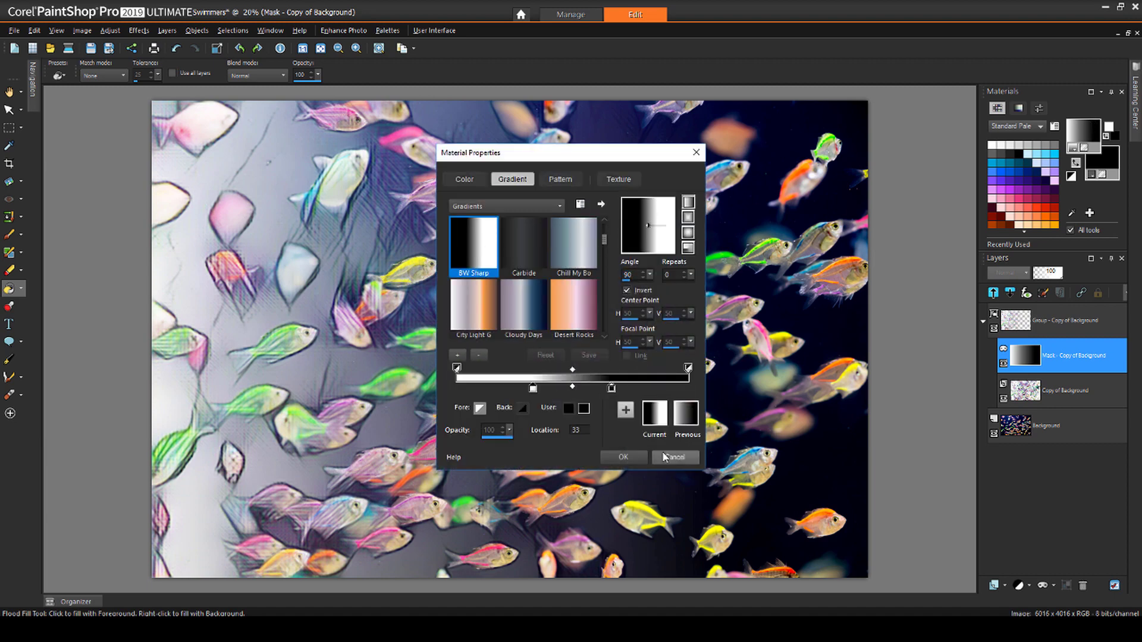
{"action": "left_click", "coordinate": [626, 290]}
{"action": "left_click", "coordinate": [623, 457]}
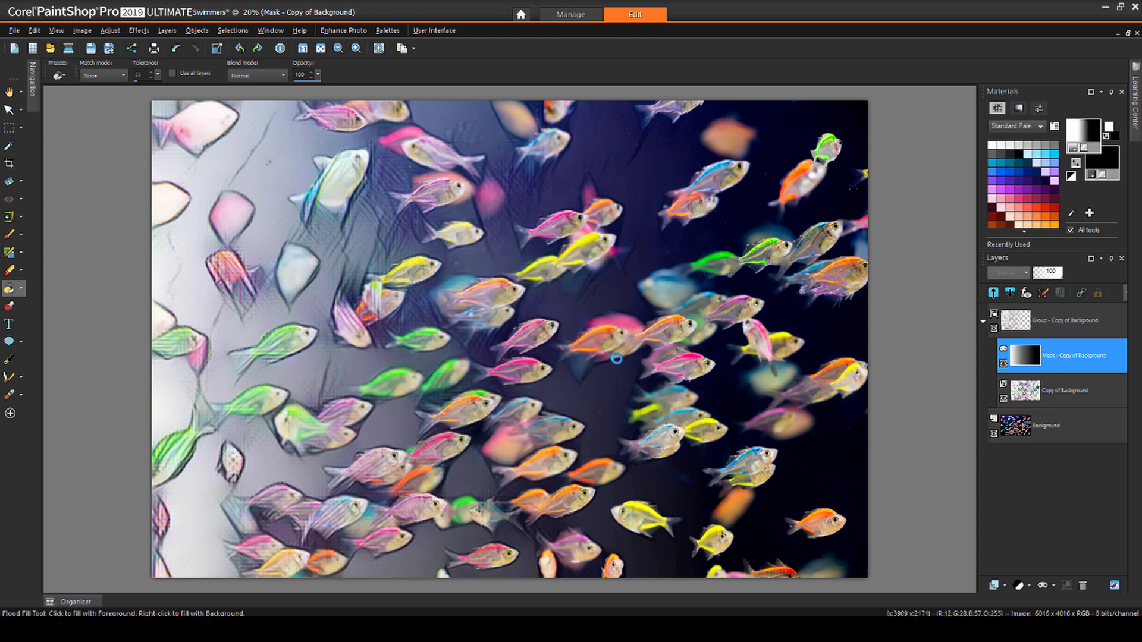
{"action": "left_click", "coordinate": [617, 359]}
Step: Switch to an inverted radial gradient and refill the mask, centring the original fish
{"action": "left_click", "coordinate": [1093, 128]}
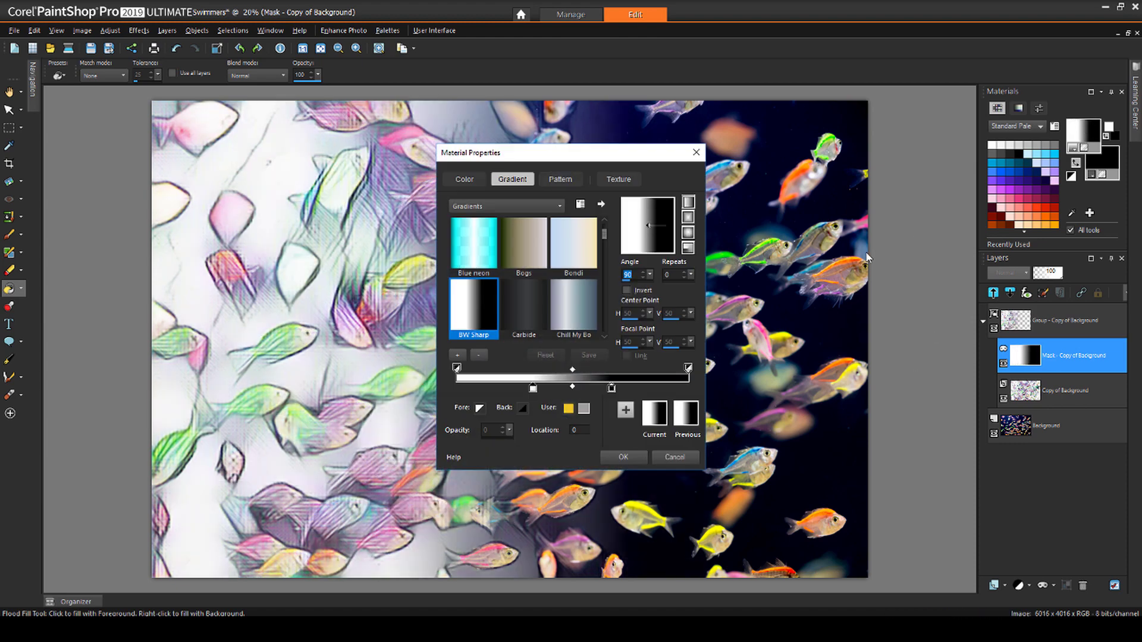
{"action": "left_click", "coordinate": [694, 236]}
{"action": "left_click", "coordinate": [626, 291]}
{"action": "left_click", "coordinate": [631, 456]}
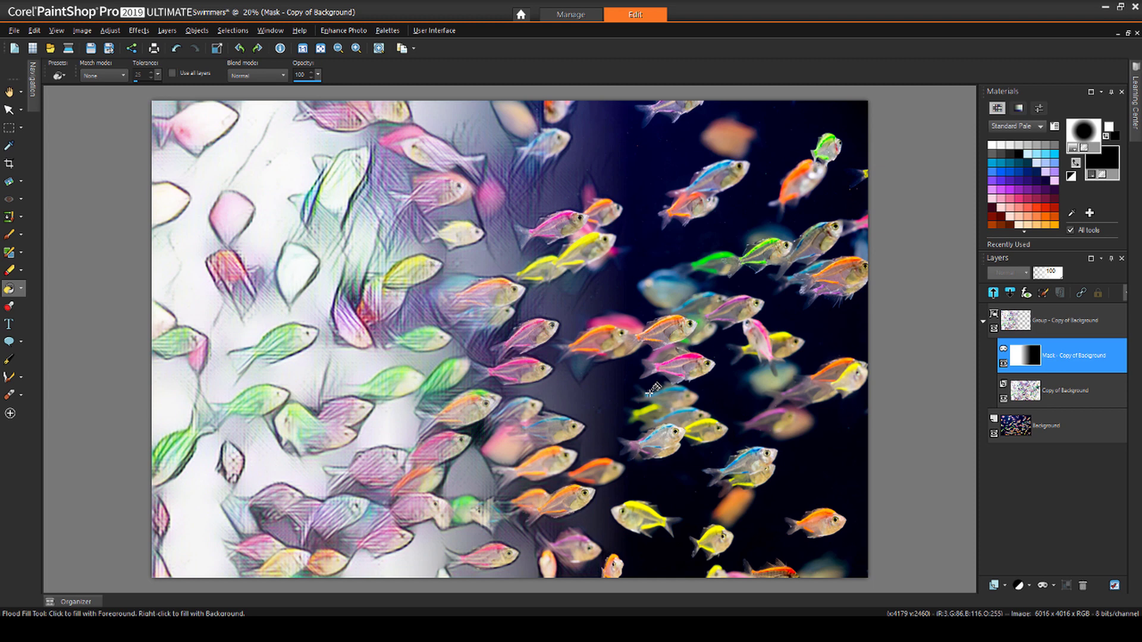
{"action": "left_click", "coordinate": [916, 421]}
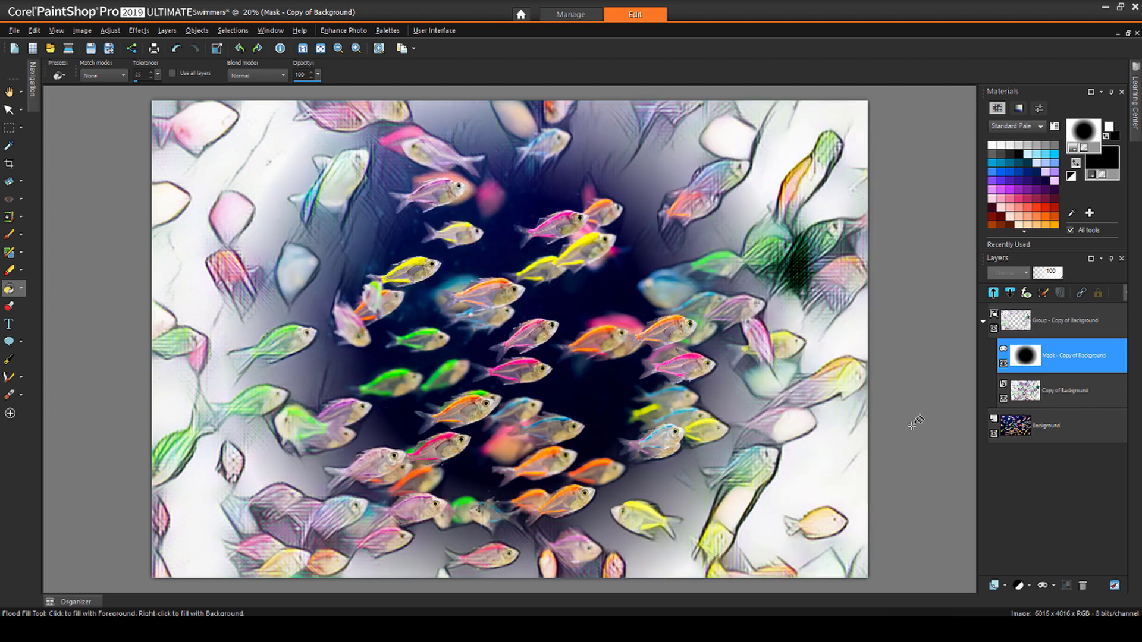